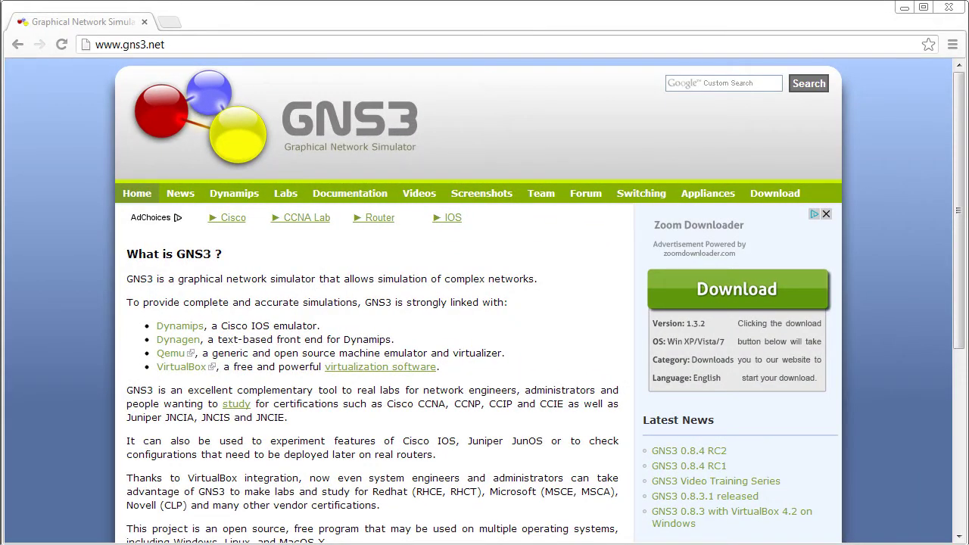
Go from the gns3.net Download page to the GNS3 0.8.4 RC2 announcement and its SourceForge download
click(778, 195)
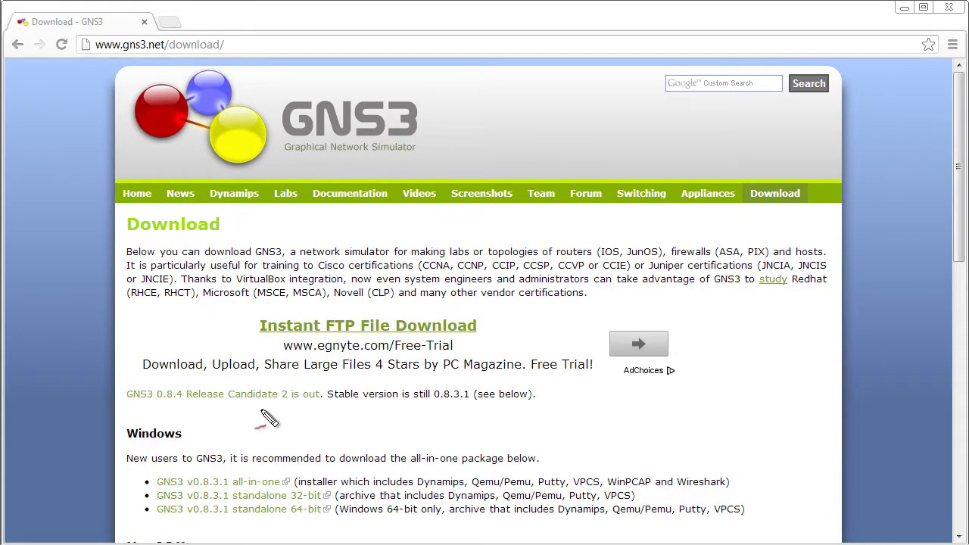
mouse_move(156, 413)
mouse_down()
mouse_move(562, 401)
mouse_move(414, 377)
mouse_move(134, 377)
mouse_move(155, 418)
mouse_move(167, 406)
mouse_move(160, 401)
mouse_move(322, 401)
mouse_up()
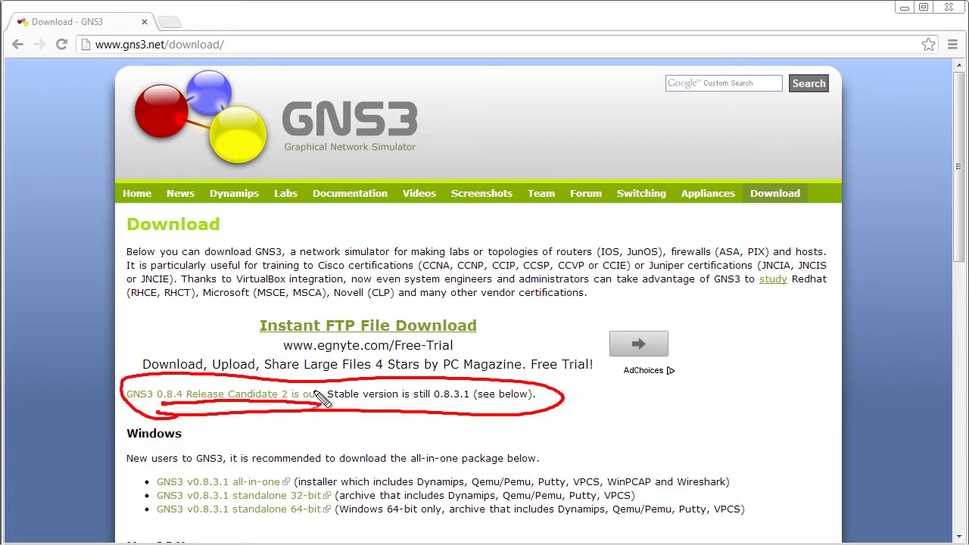
key(Escape)
click(277, 394)
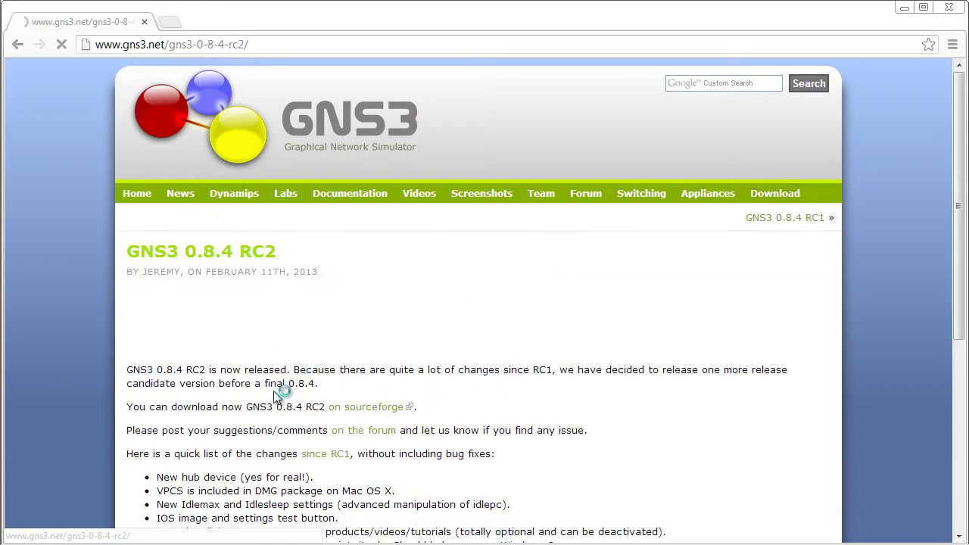
mouse_move(337, 417)
mouse_down()
mouse_move(410, 424)
mouse_move(406, 397)
mouse_move(324, 414)
mouse_up()
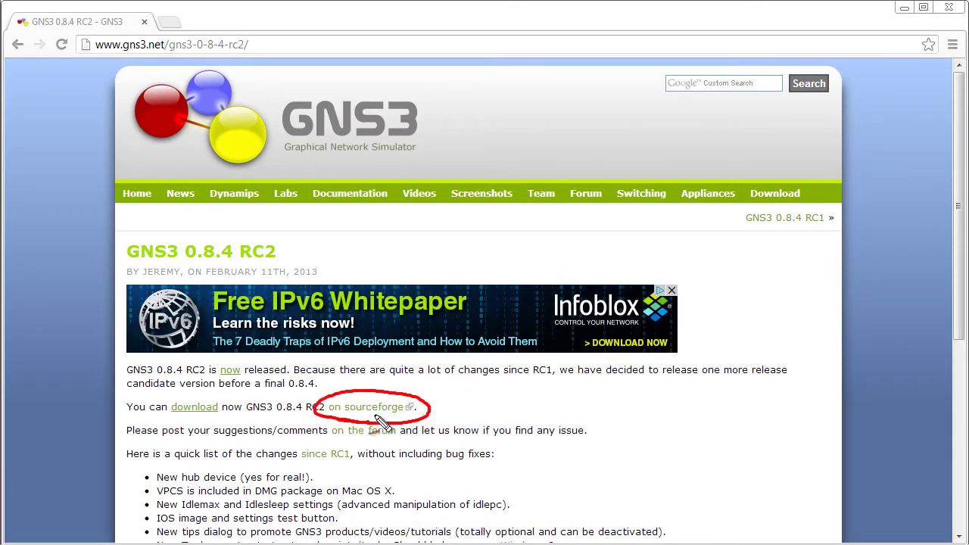
key(Escape)
click(380, 412)
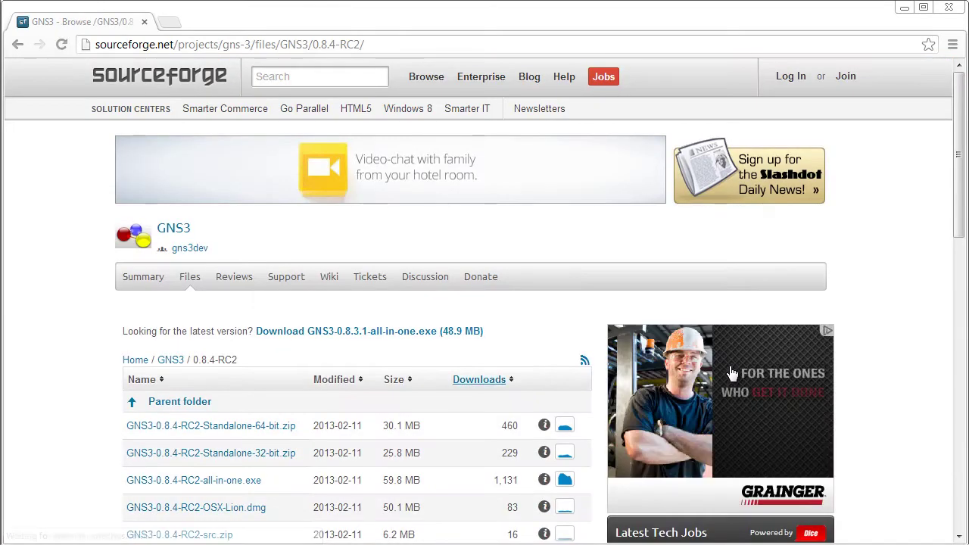
Scroll the SourceForge file list and mark the GNS3-0.8.4-RC2-OSX-Lion.dmg file
scroll(733, 367, down, 3)
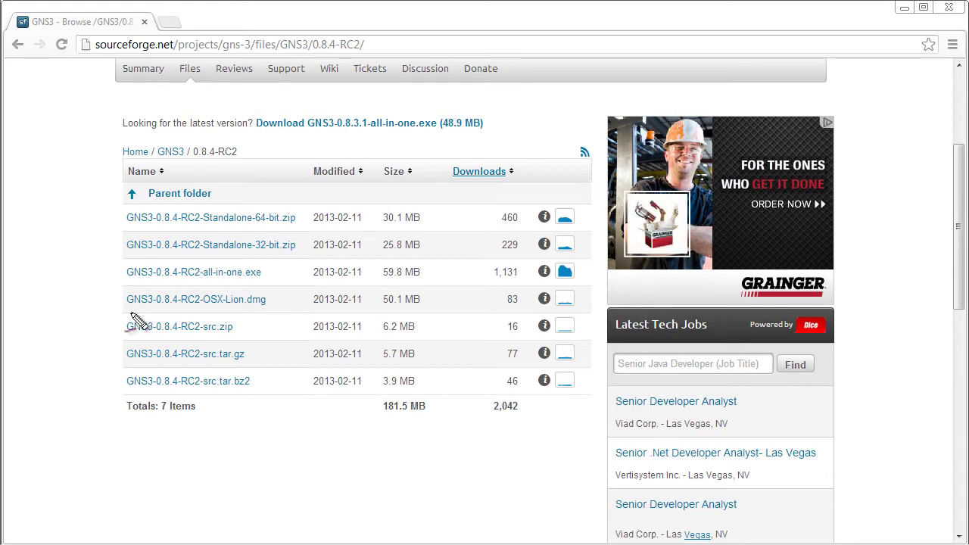
mouse_move(129, 311)
mouse_down()
mouse_move(278, 311)
mouse_move(255, 293)
mouse_move(120, 297)
mouse_move(136, 311)
mouse_up()
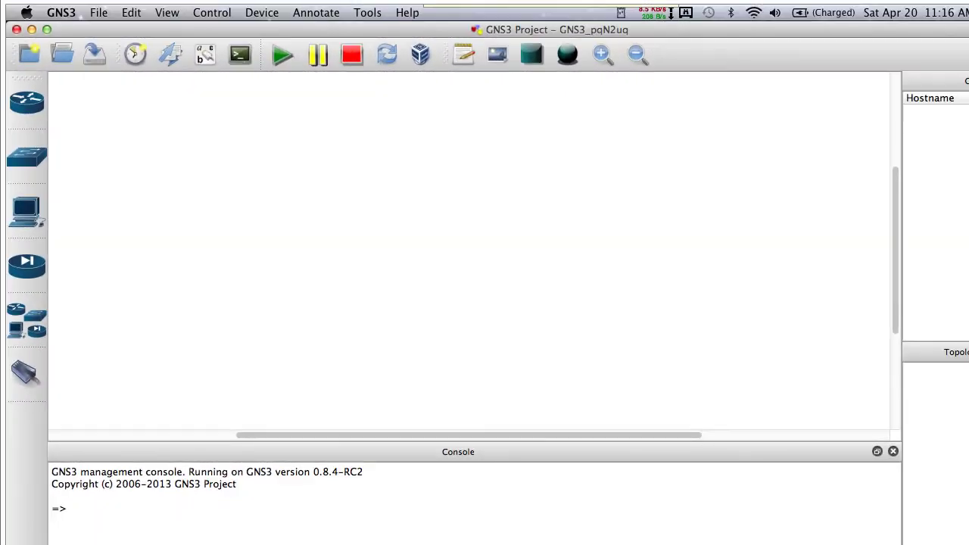
Apply the ASA 8.4(2) preconfiguration in the Qemu ASA preferences, giving identifier ASA 8.4(2) and 1024 MiB RAM
click(62, 14)
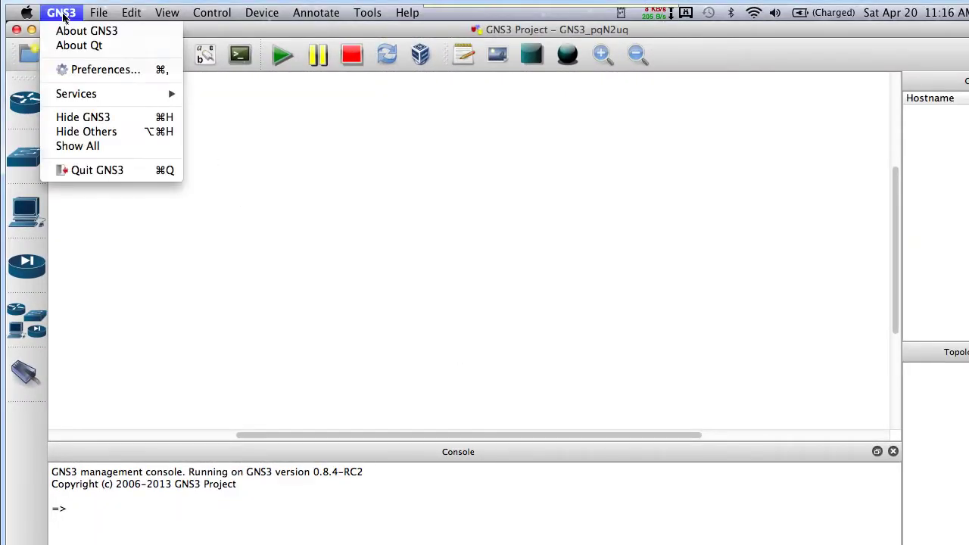
click(95, 75)
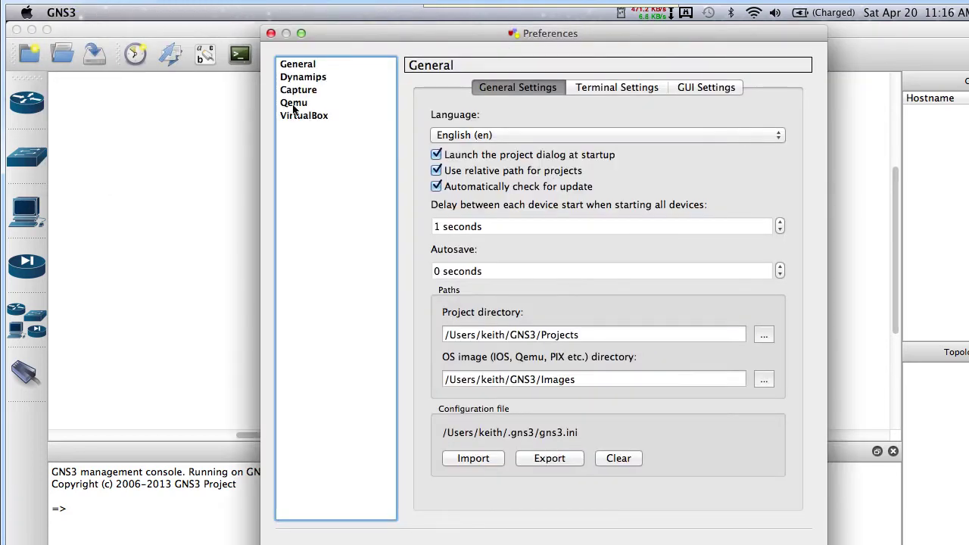
click(294, 104)
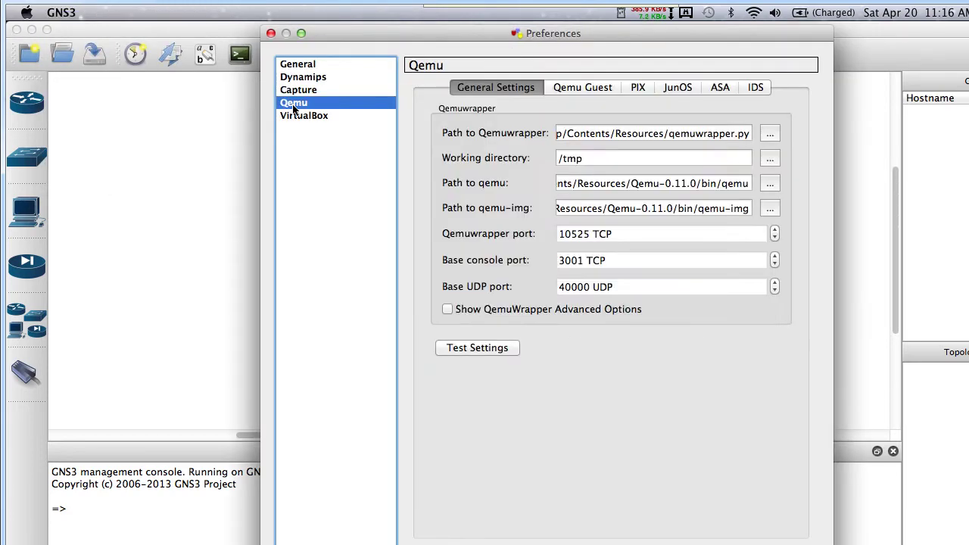
click(723, 87)
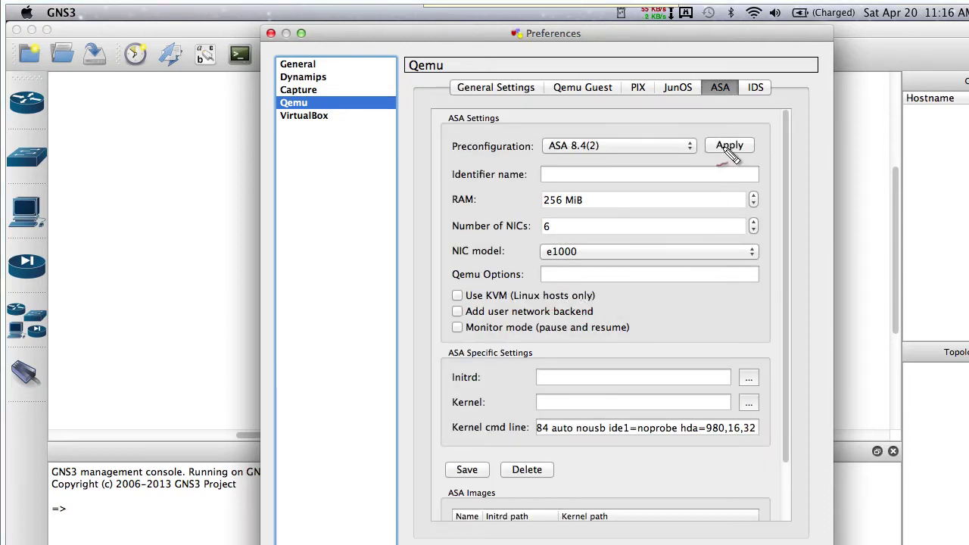
mouse_move(728, 132)
mouse_down()
mouse_move(692, 152)
mouse_move(764, 157)
mouse_move(761, 135)
mouse_move(711, 130)
mouse_up()
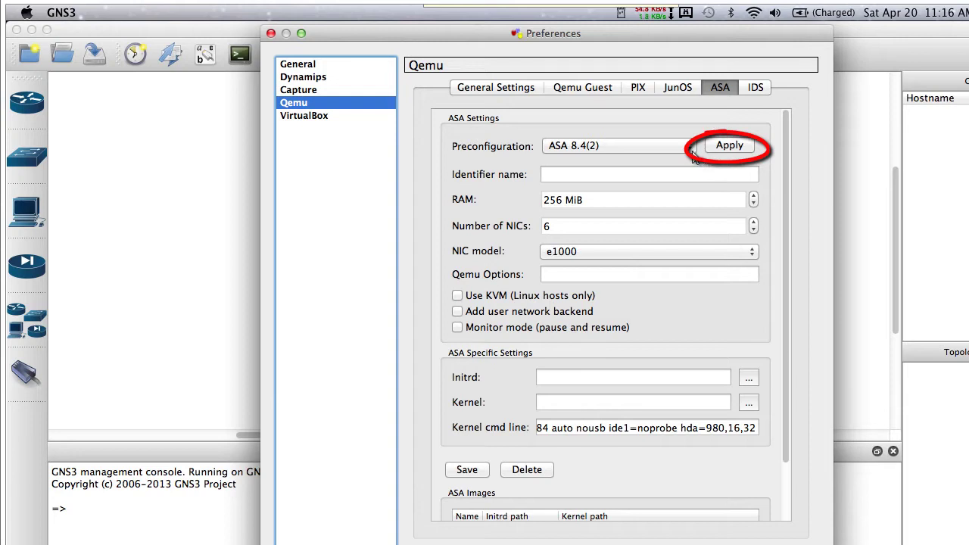
click(685, 148)
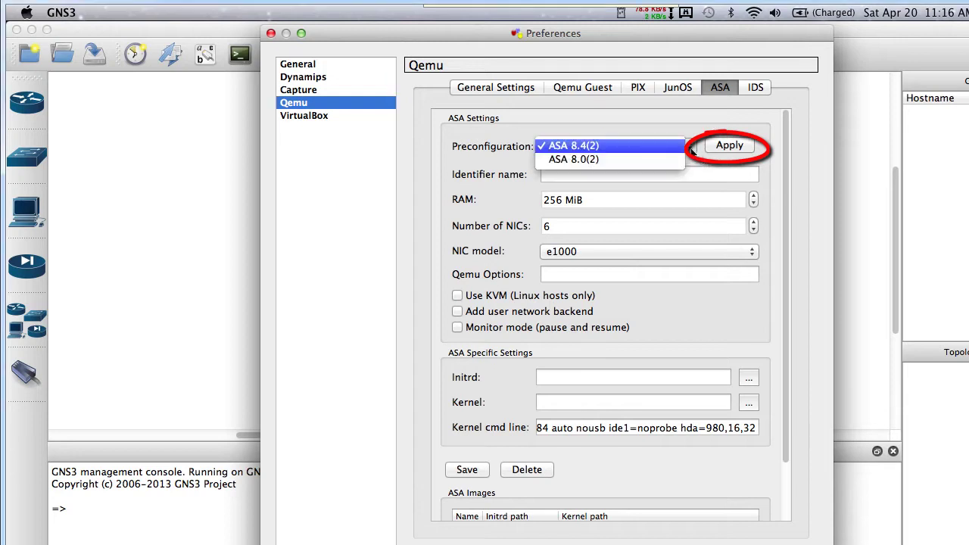
click(655, 149)
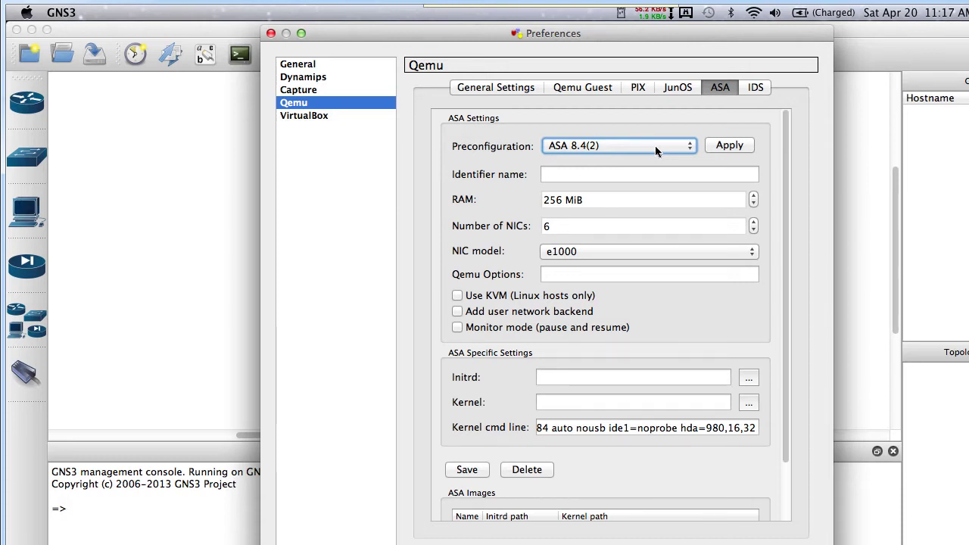
click(732, 146)
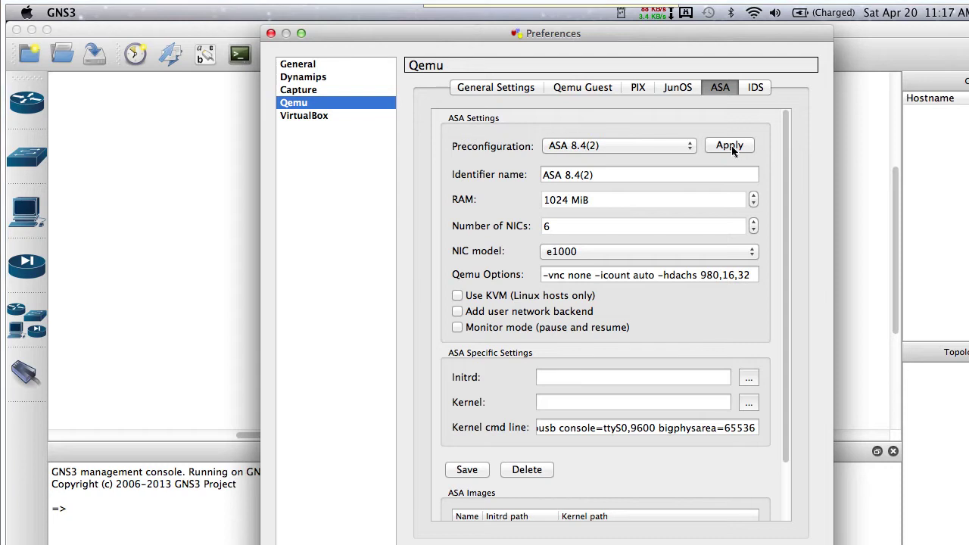
Annotate the ASA kernel command line, Qemu options, identifier, RAM, Initrd and Kernel fields
mouse_move(452, 433)
mouse_down()
mouse_move(547, 442)
mouse_move(528, 393)
mouse_up()
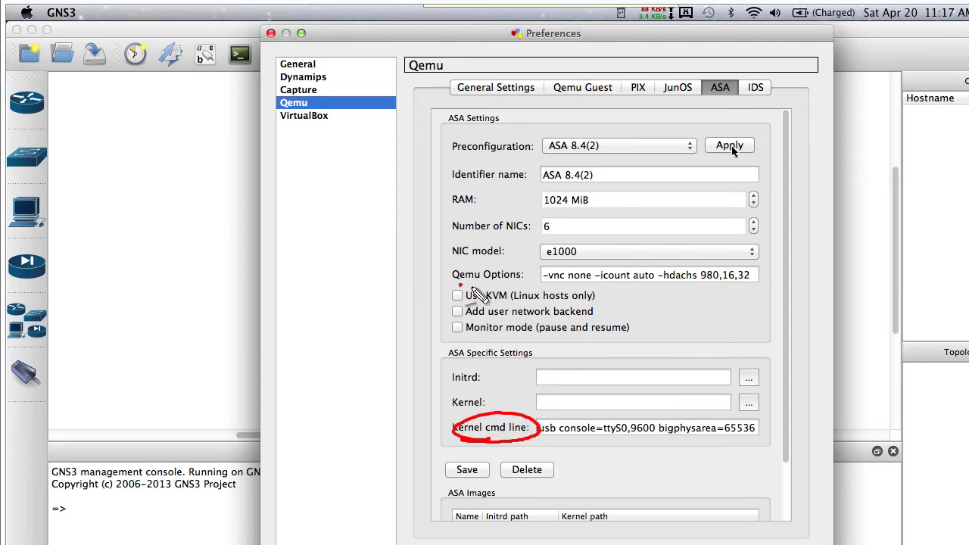
mouse_move(477, 295)
mouse_down()
mouse_move(514, 274)
mouse_move(498, 288)
mouse_move(551, 277)
mouse_up()
drag(531, 426, 550, 418)
drag(550, 441, 558, 425)
mouse_move(509, 221)
mouse_down()
mouse_move(524, 199)
mouse_move(552, 226)
mouse_up()
mouse_move(505, 186)
mouse_down()
mouse_move(534, 177)
mouse_move(530, 198)
mouse_up()
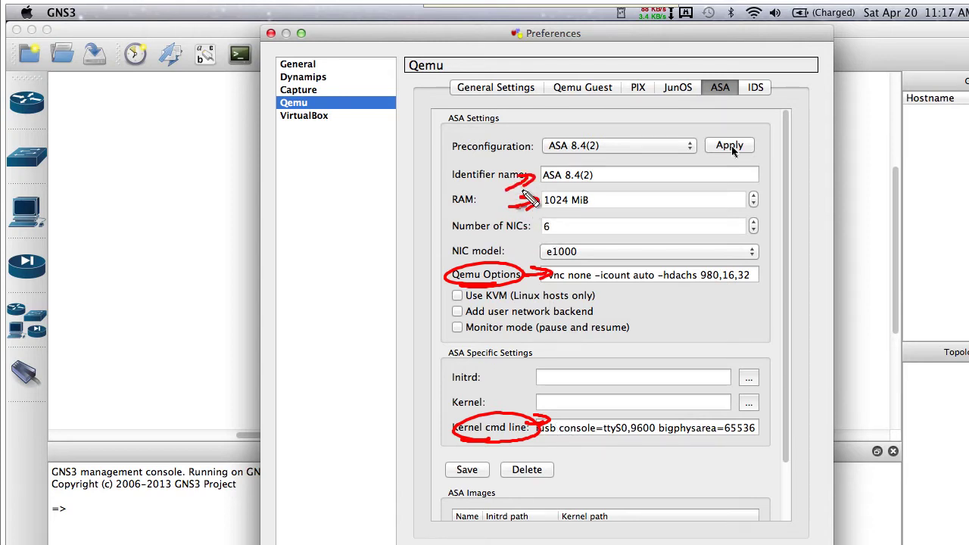
key(Escape)
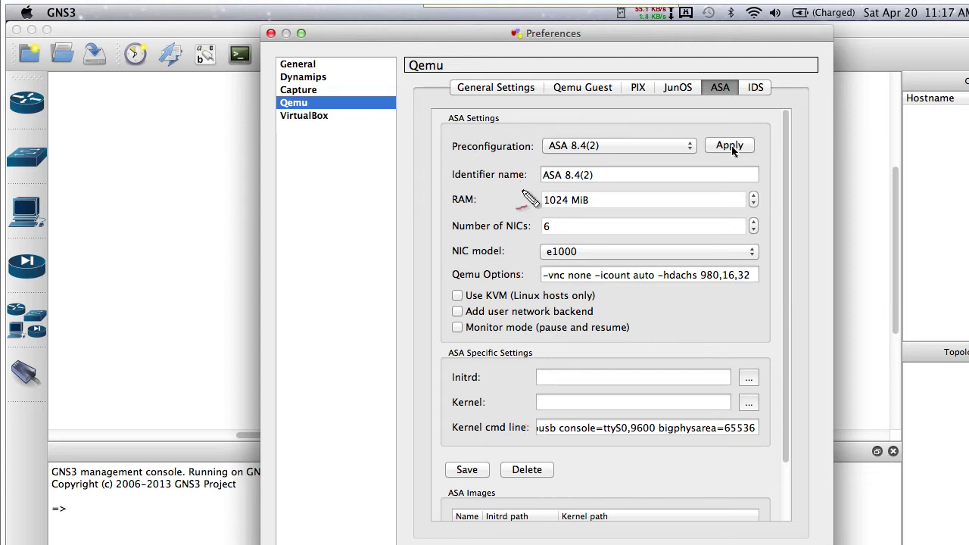
mouse_move(451, 371)
mouse_down()
mouse_move(490, 372)
mouse_move(468, 421)
mouse_move(464, 412)
mouse_up()
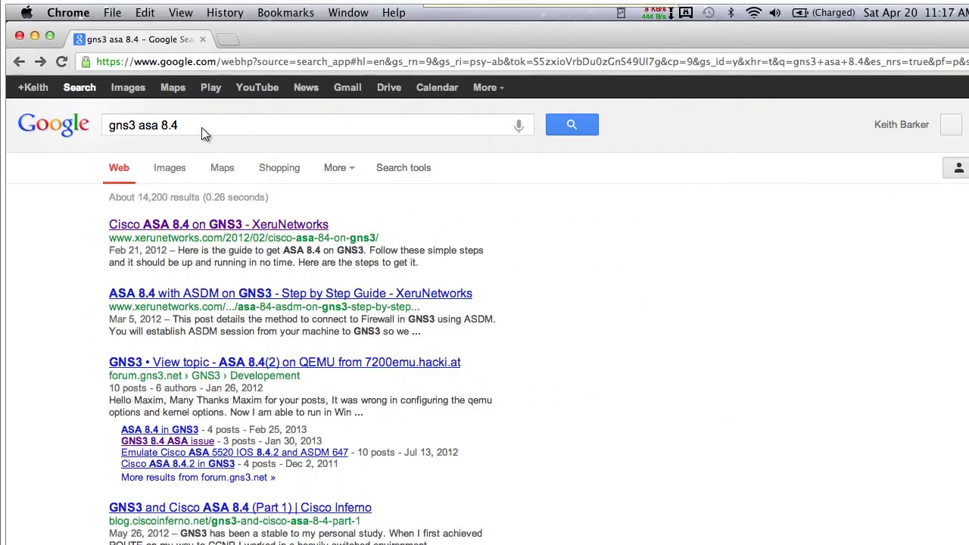
Read the XeruNetworks 'Cisco ASA 8.4 on GNS3' guide, marking its file download link and Qemu/kernel options
drag(201, 127, 109, 127)
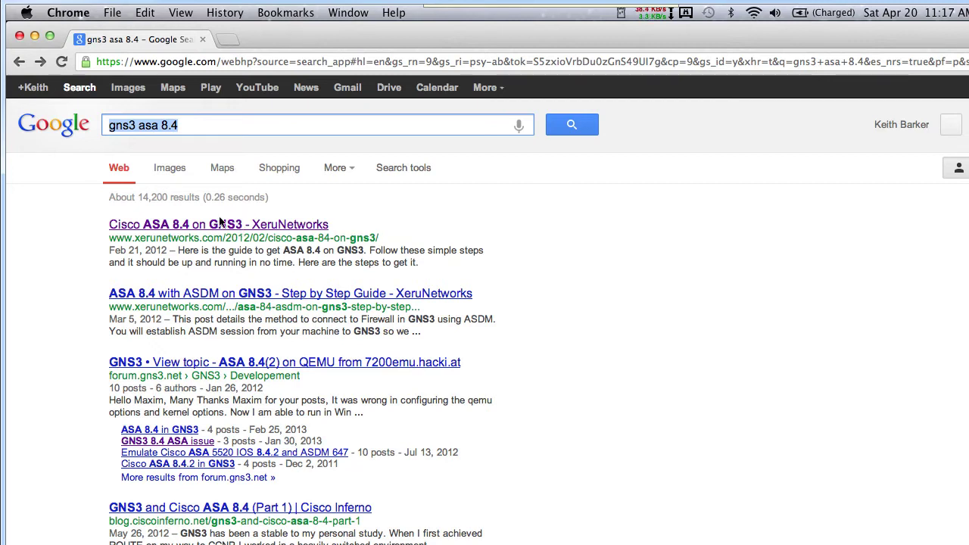
click(195, 227)
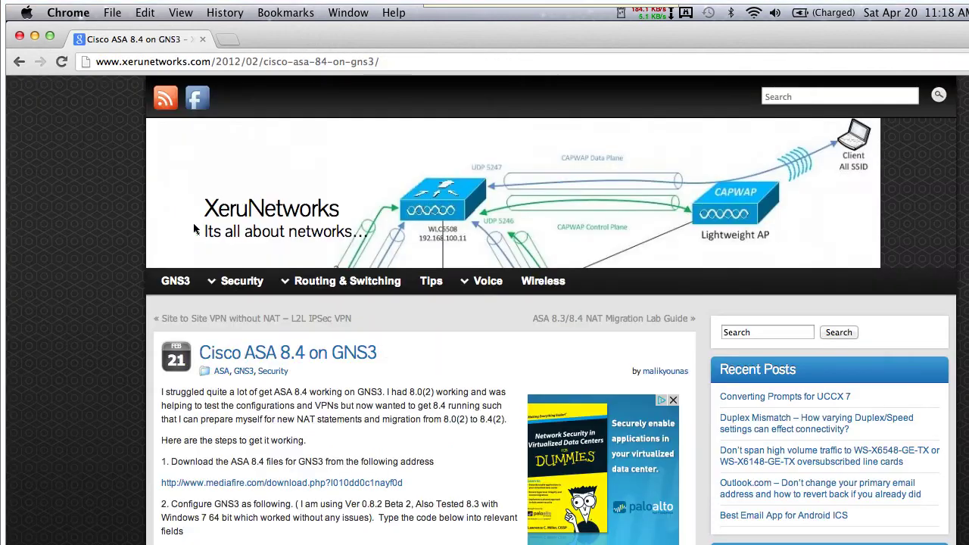
mouse_move(227, 506)
mouse_down()
mouse_move(310, 519)
mouse_move(313, 457)
mouse_move(309, 512)
mouse_move(409, 501)
mouse_up()
scroll(62, 143, down, 4)
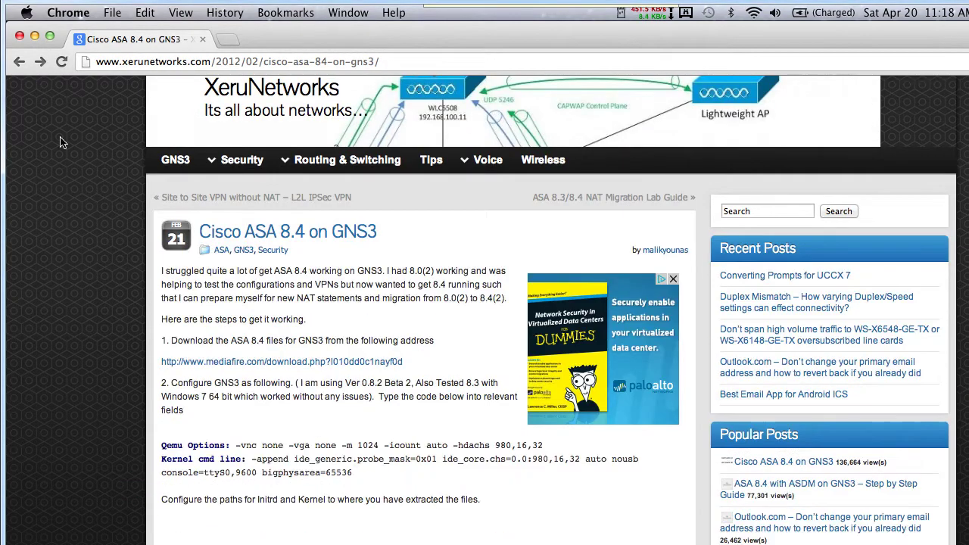
mouse_move(212, 489)
mouse_down()
mouse_move(605, 519)
mouse_move(614, 432)
mouse_move(317, 408)
mouse_move(165, 435)
mouse_move(290, 503)
mouse_move(354, 498)
mouse_up()
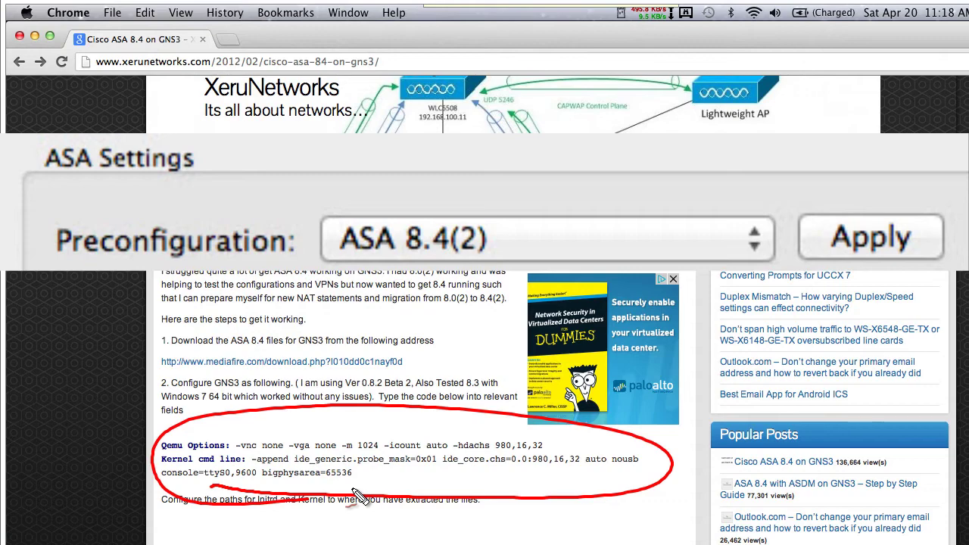
key(Escape)
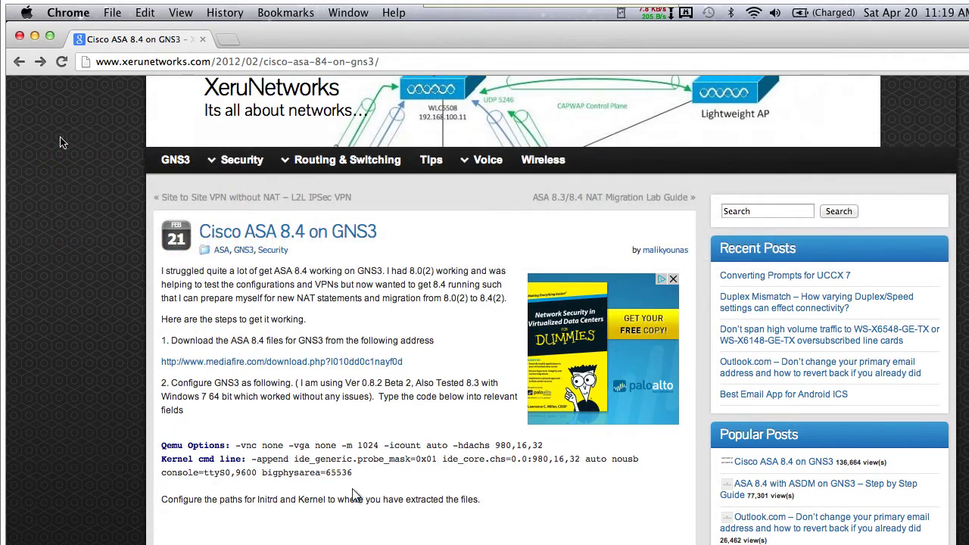
scroll(352, 492, down, 10)
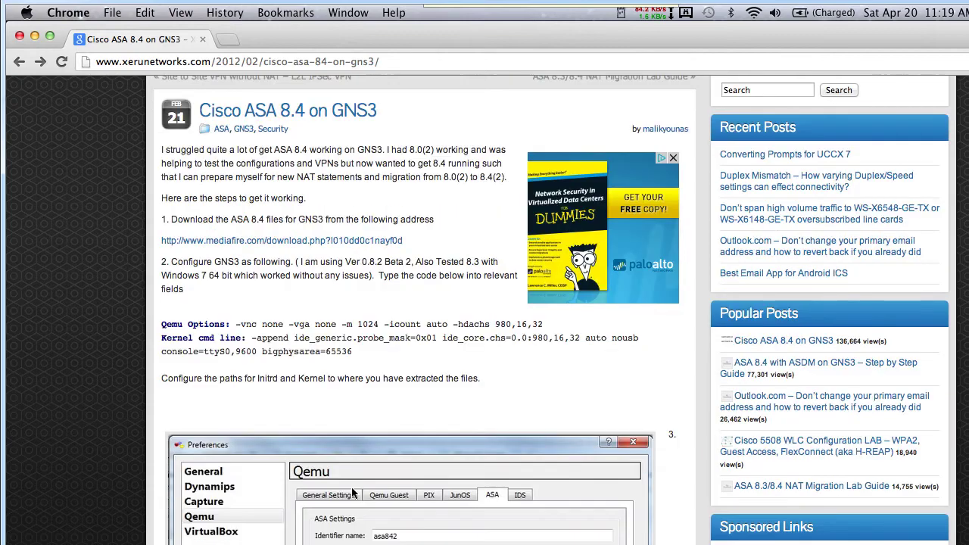
scroll(352, 492, down, 10)
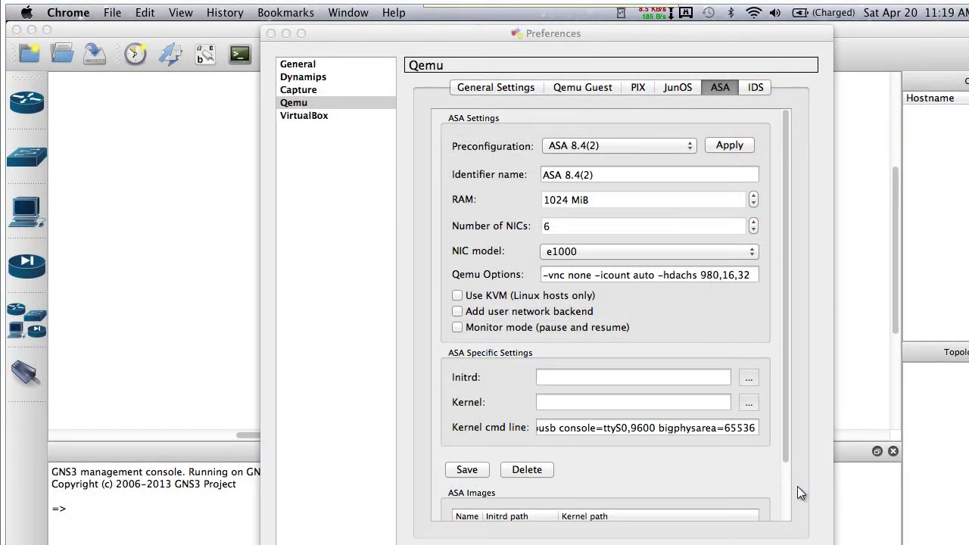
Set asa842-initrd.gz as the ASA initrd and asa842-vmlinuz as the ASA kernel
click(748, 382)
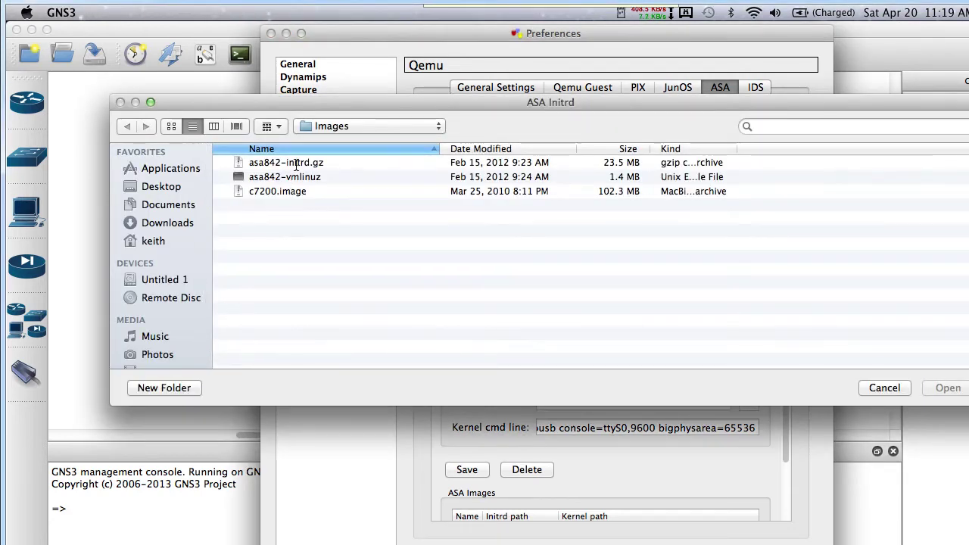
click(296, 163)
double_click(296, 163)
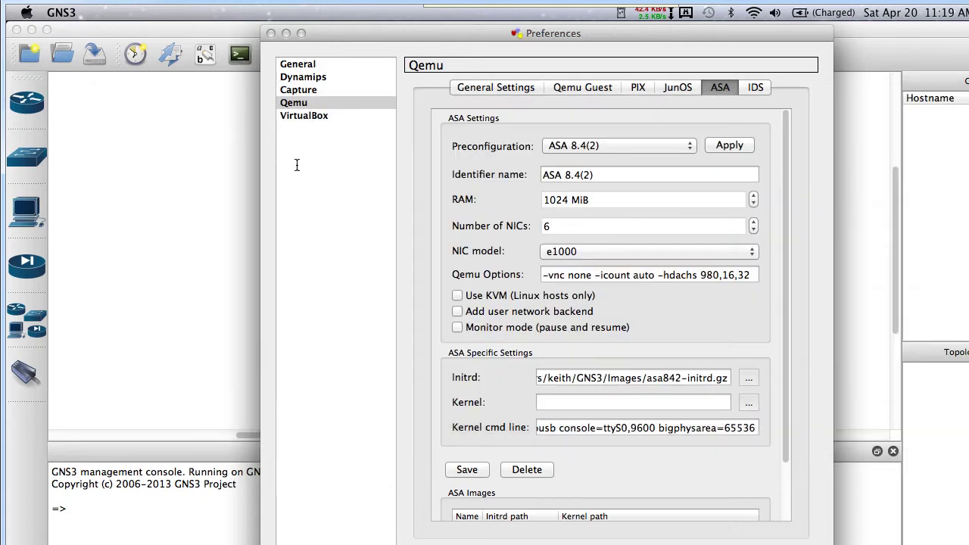
click(749, 402)
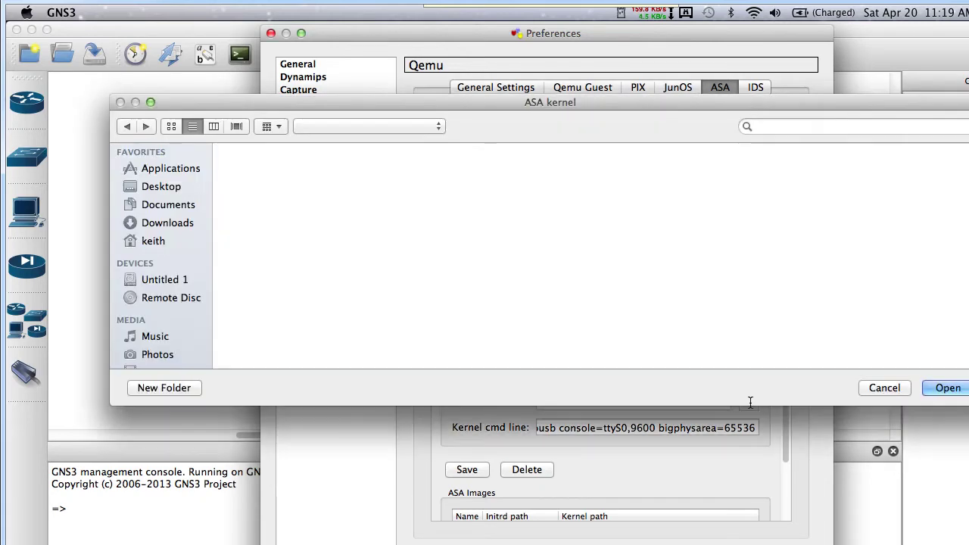
double_click(274, 177)
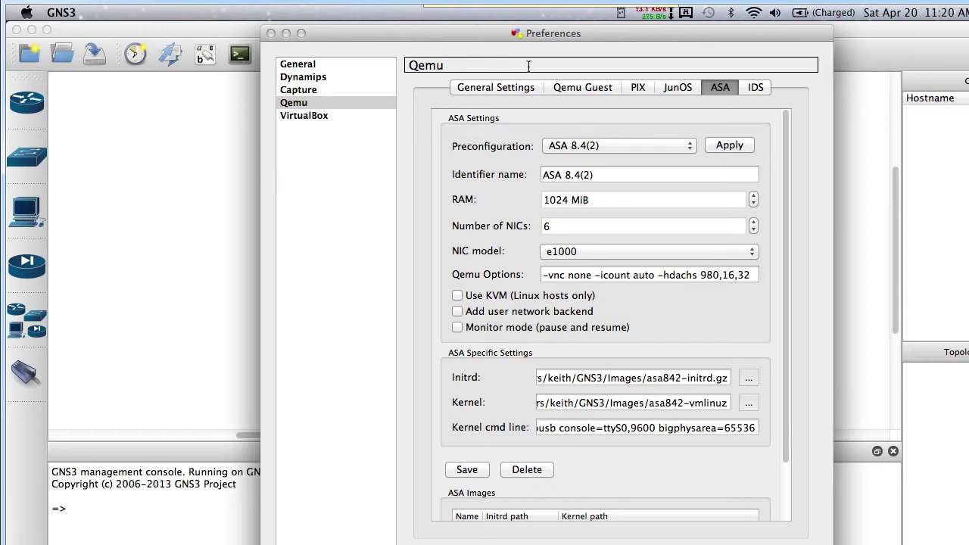
Save the ASA 8.4(2) image settings to the ASA images list
scroll(666, 307, down, 3)
scroll(666, 307, down, 1)
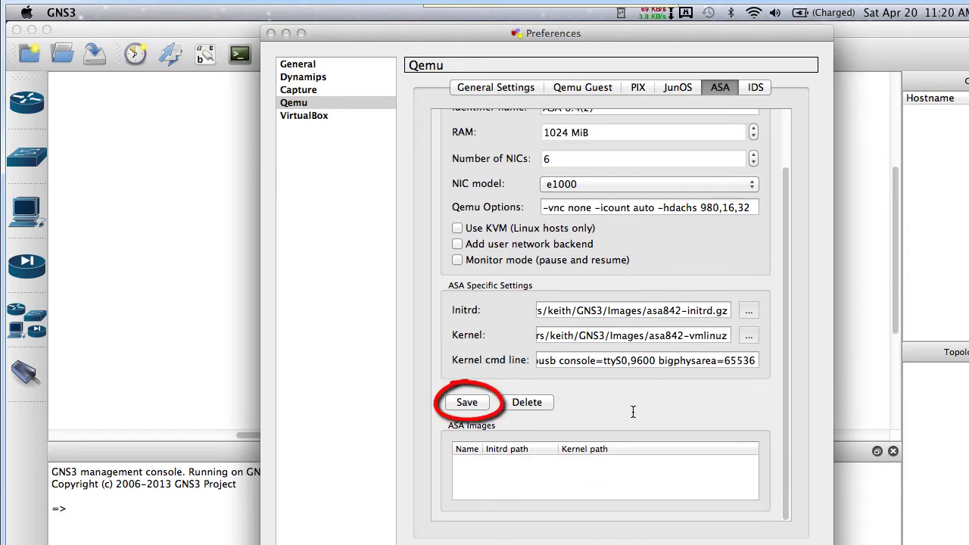
click(464, 404)
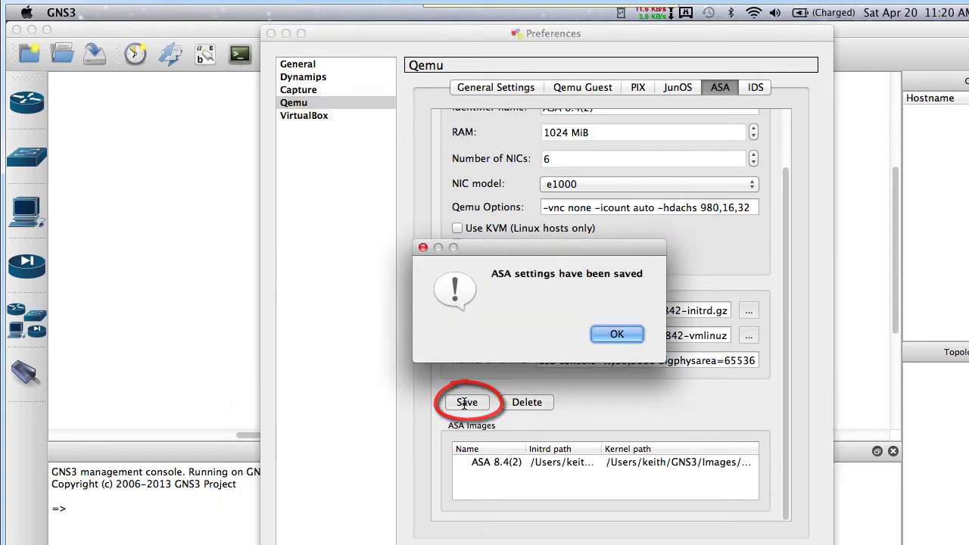
mouse_move(454, 430)
mouse_down()
mouse_move(499, 407)
mouse_move(467, 440)
mouse_move(494, 460)
mouse_up()
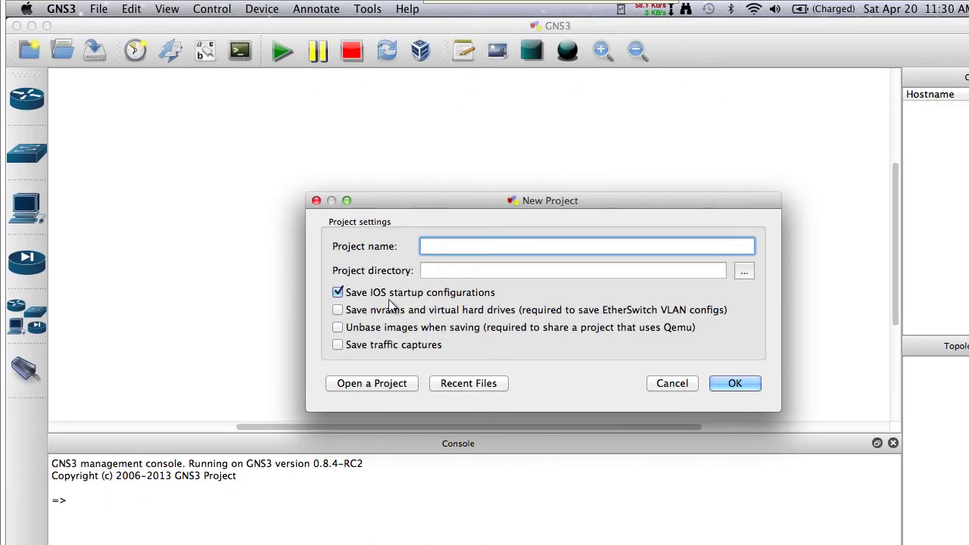
Create project asatest2 saving nvrams, unbased images and traffic captures, then pick the ASA firewall device
click(337, 310)
click(337, 327)
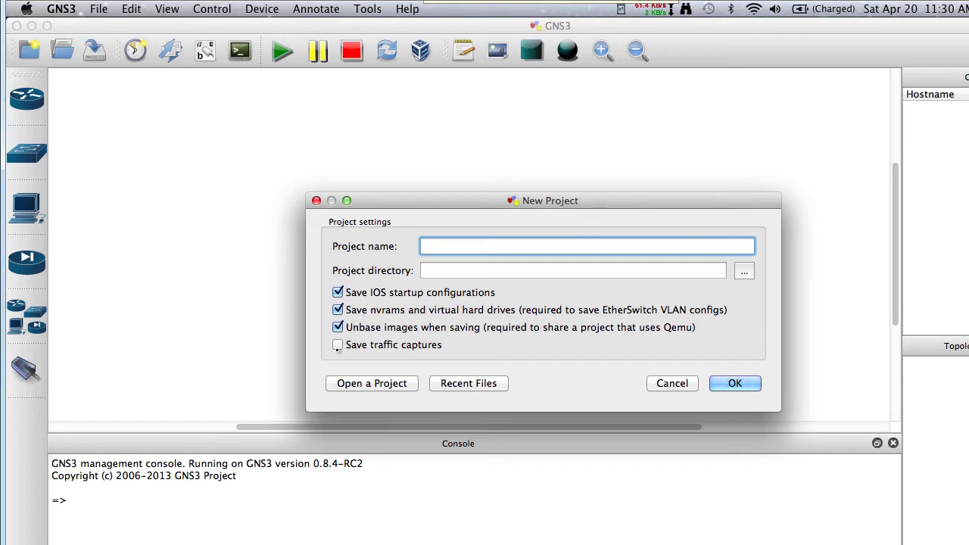
click(337, 344)
text(asatest2)
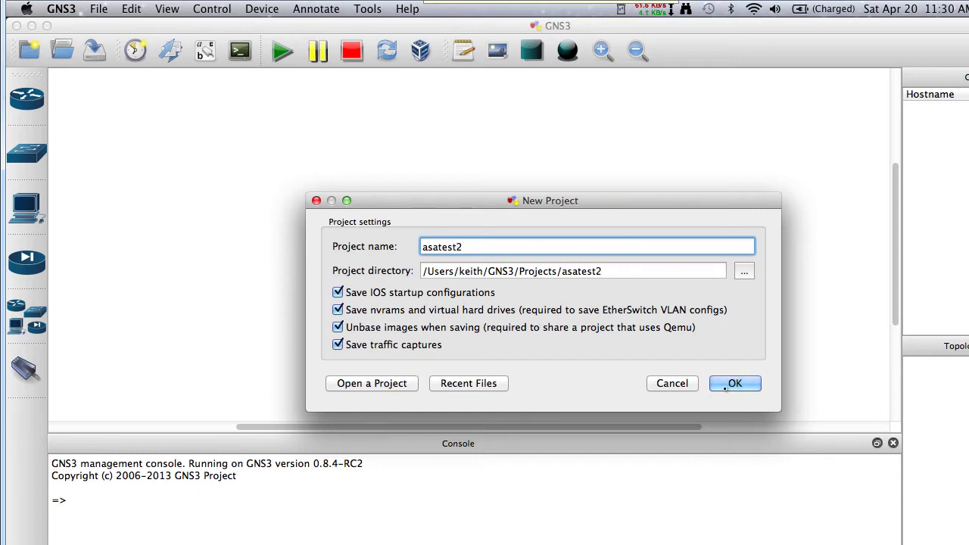
click(726, 389)
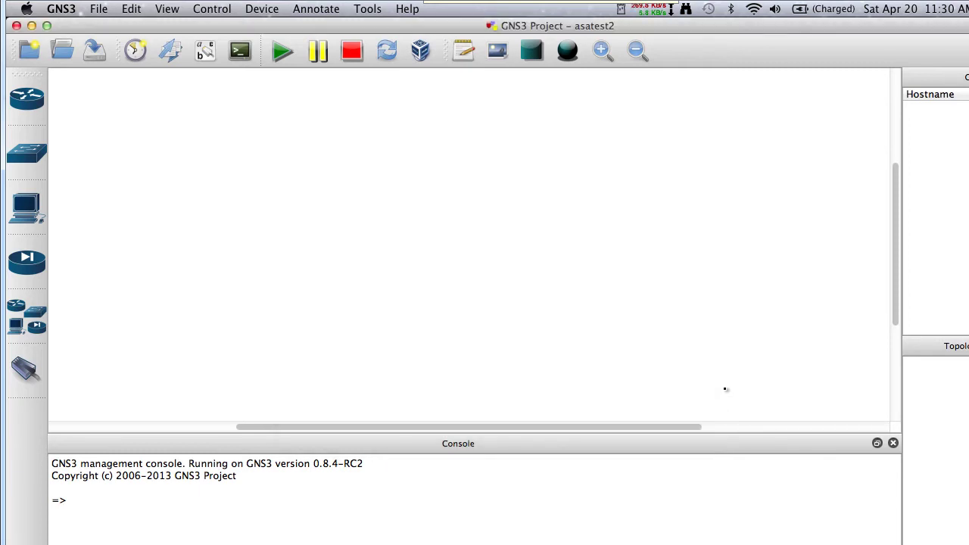
click(37, 262)
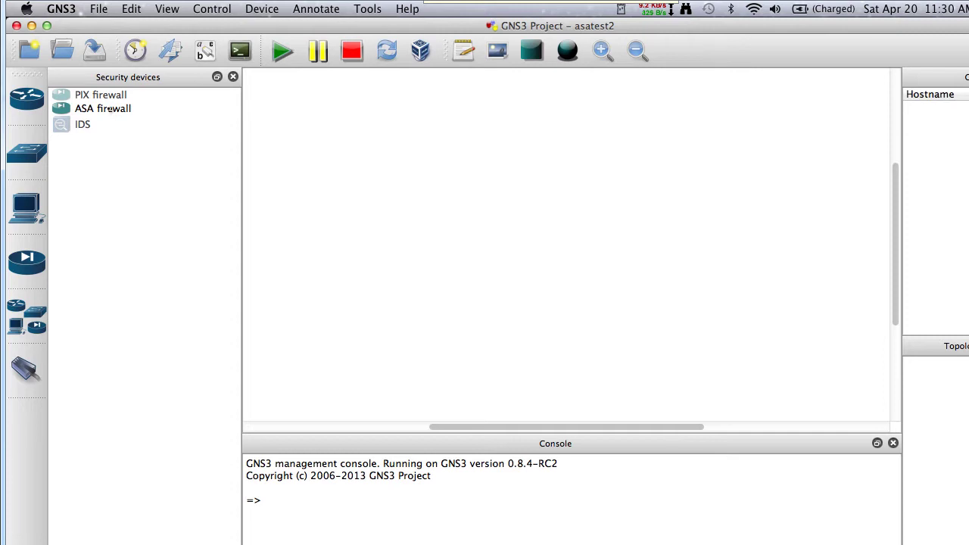
click(108, 108)
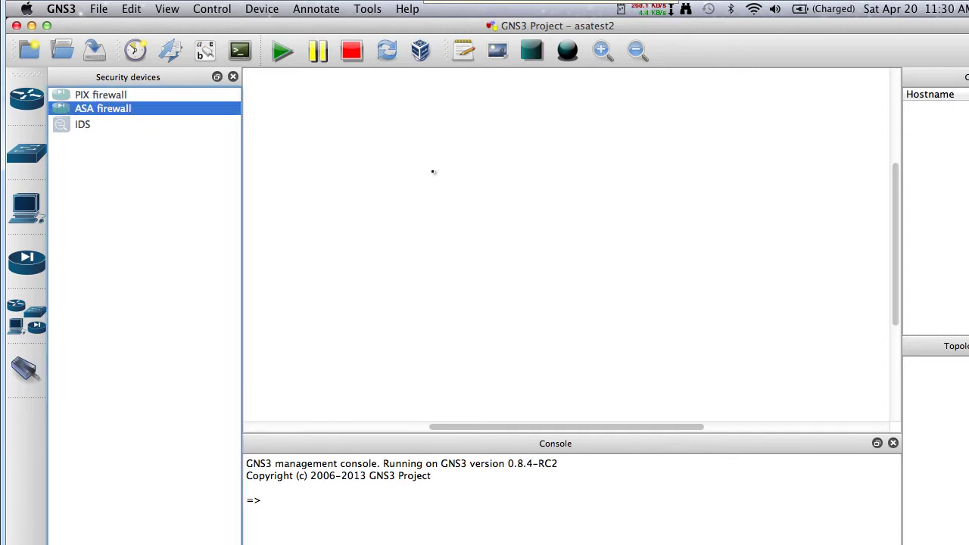
Place an ASA firewall, a c7200 router to its right and an Ethernet switch between them
drag(468, 192, 467, 191)
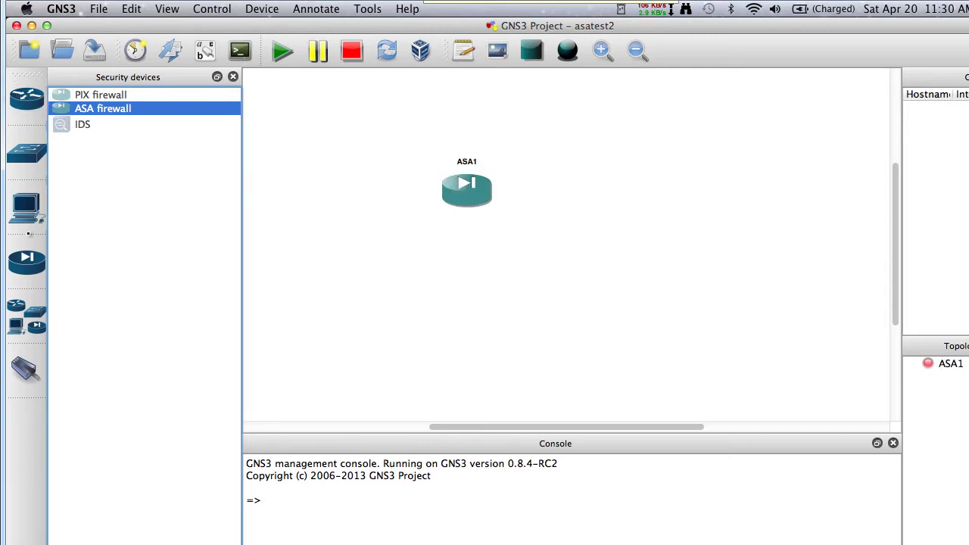
click(26, 98)
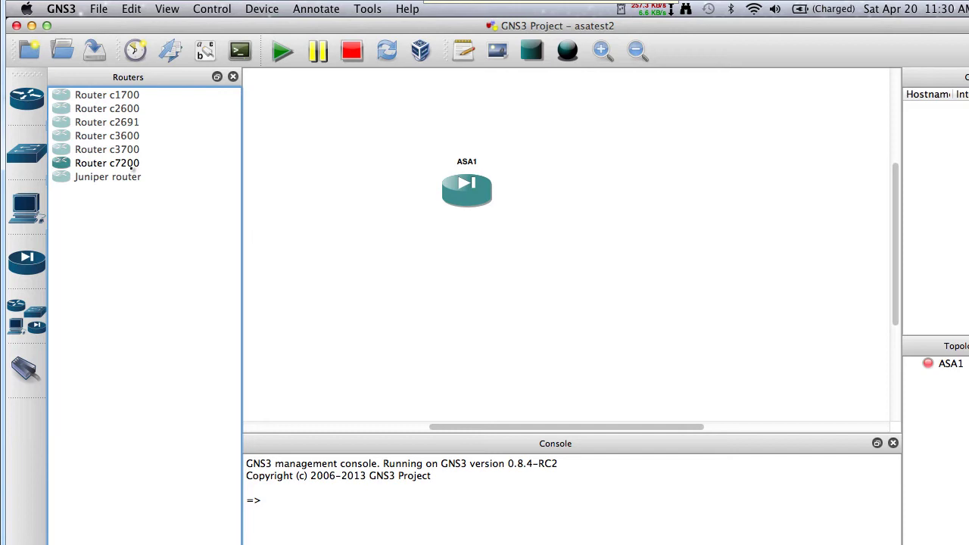
click(118, 163)
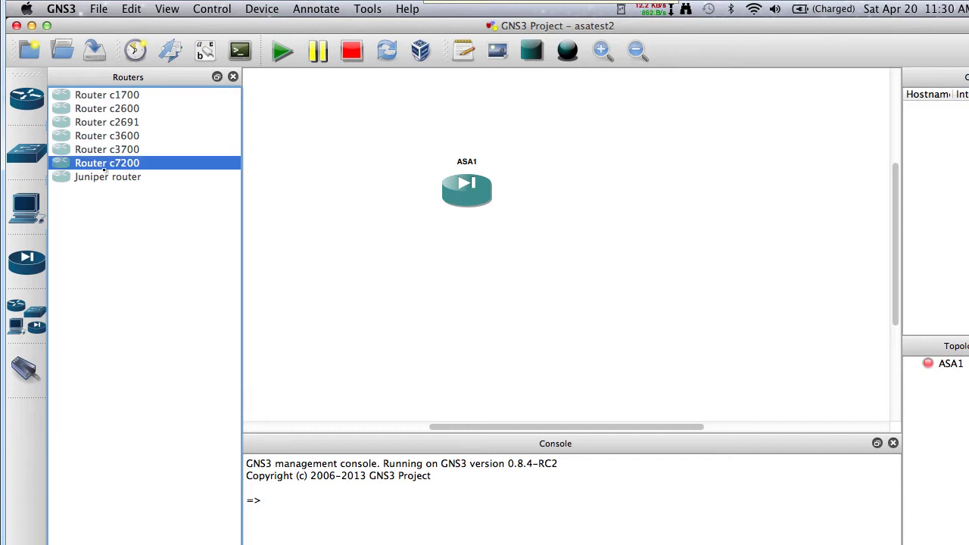
drag(188, 170, 692, 203)
click(28, 316)
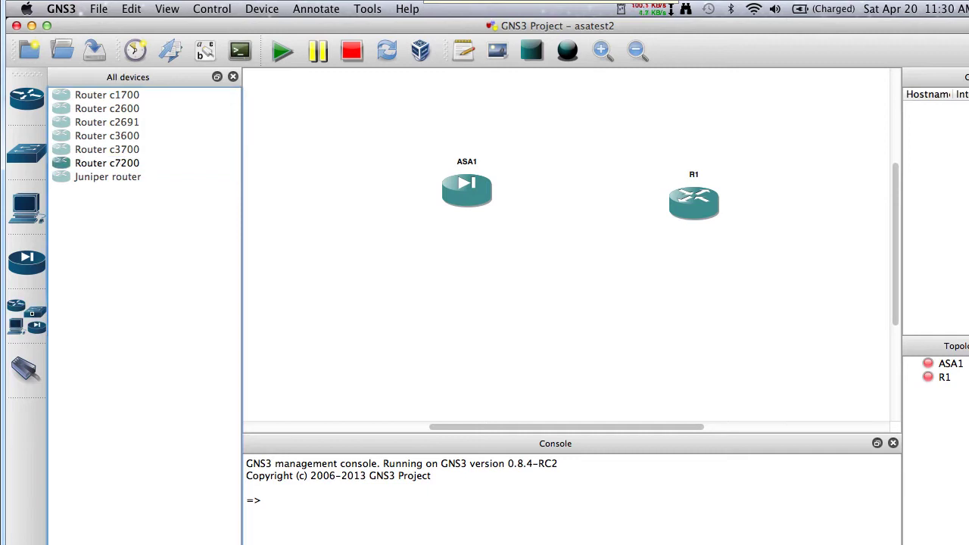
drag(95, 220, 597, 151)
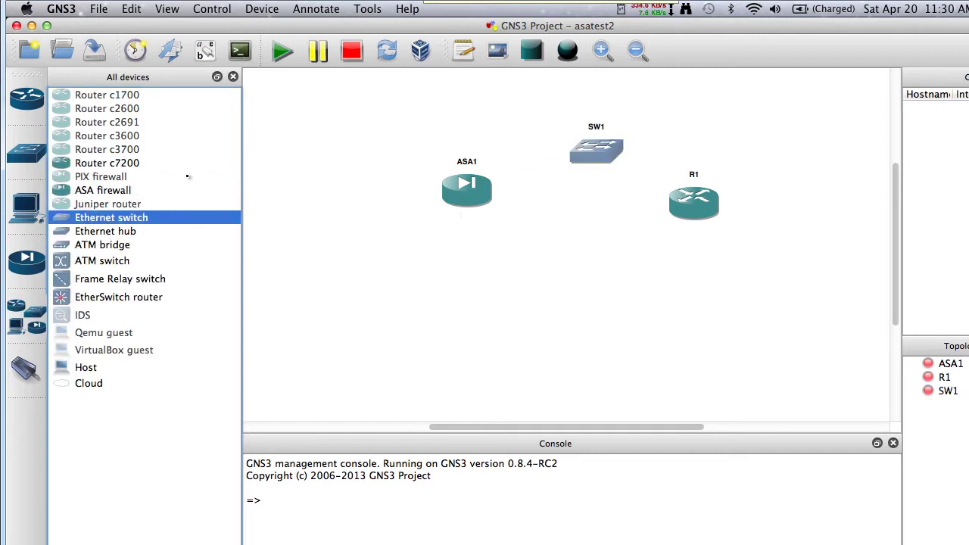
Fit R1 with a C7200-IO-FE adapter in slot 0 and a PA-FE-TX adapter in slot 1
double_click(712, 208)
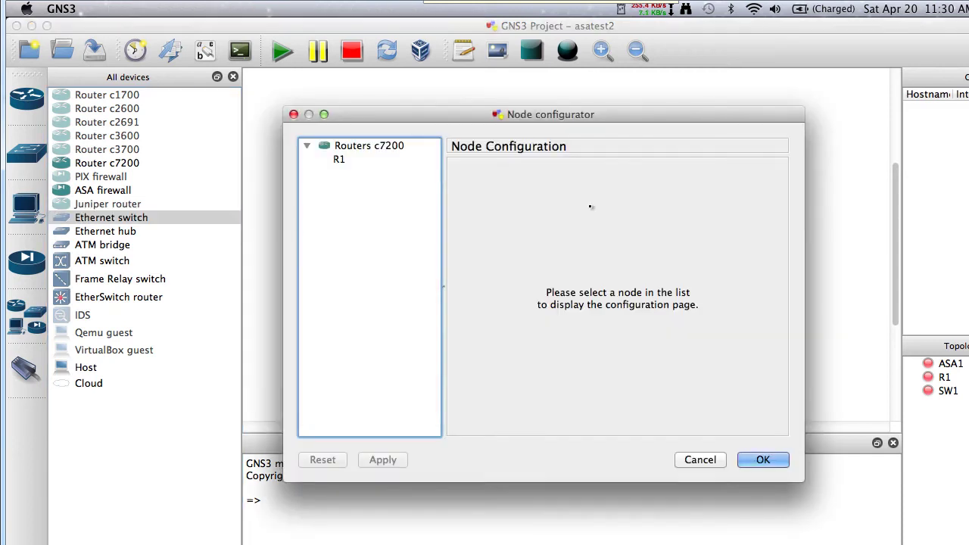
click(387, 164)
click(667, 170)
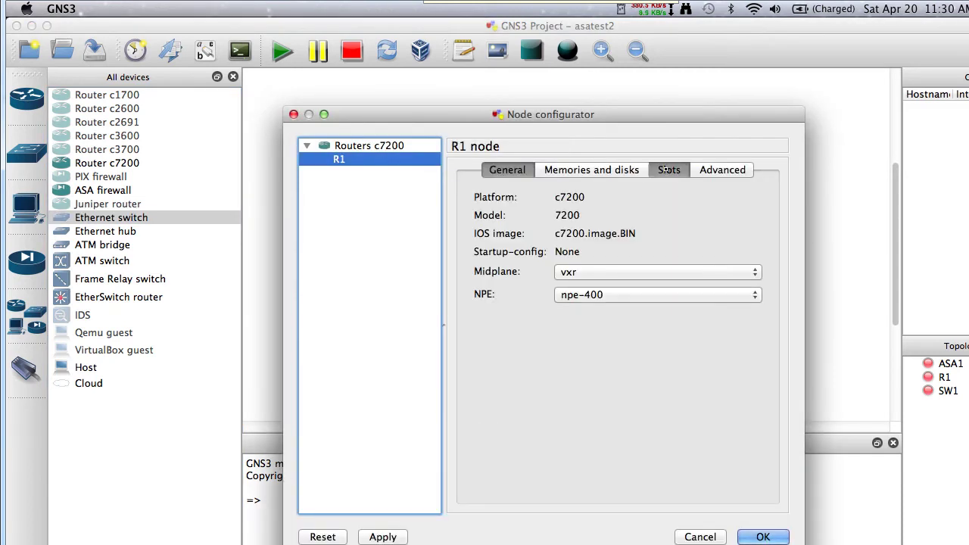
click(605, 215)
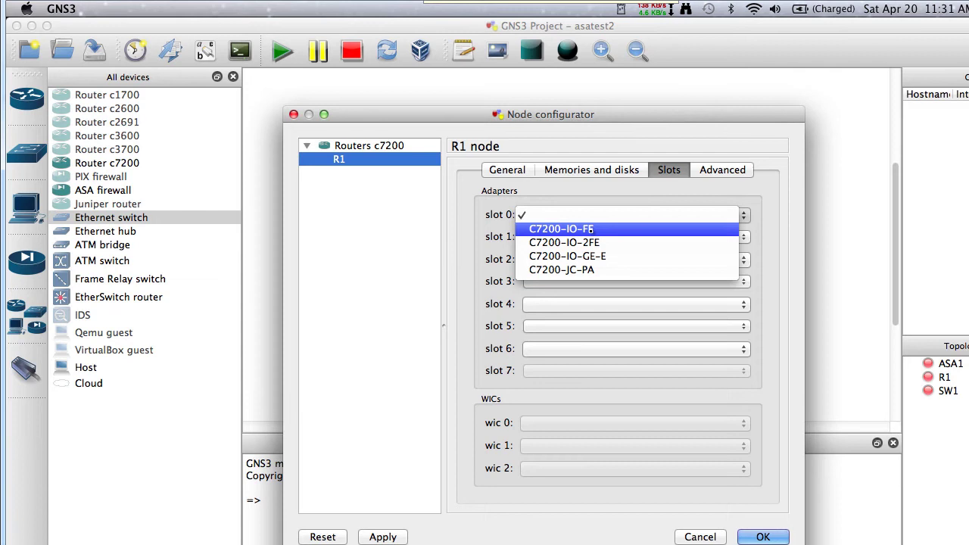
click(592, 233)
click(592, 236)
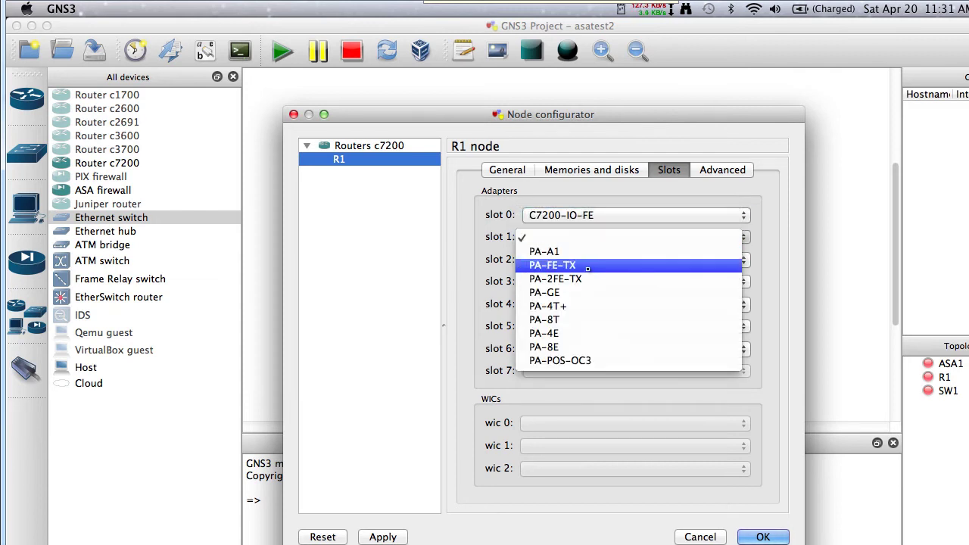
click(589, 269)
click(760, 536)
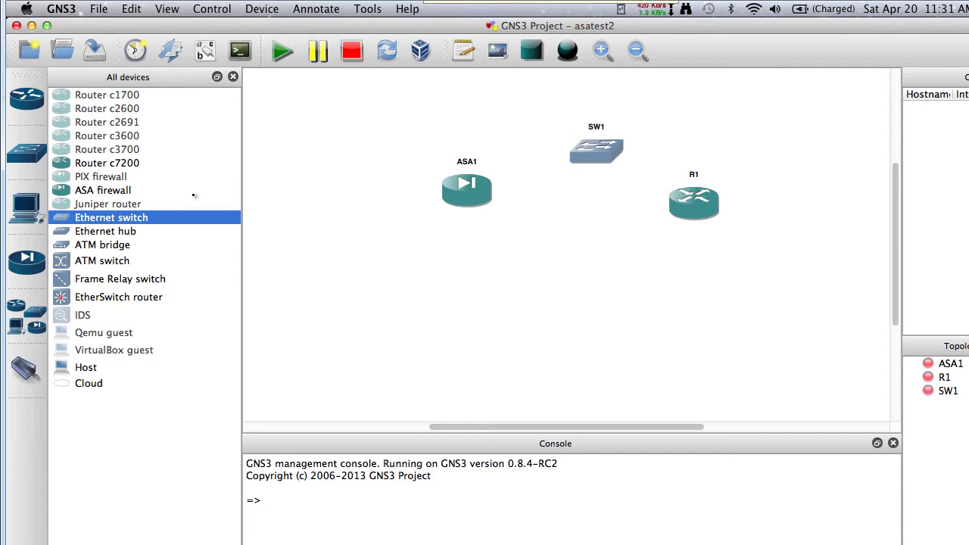
Link ASA1 e0 to SW1 port 1 and SW1 port 2 to R1 f0/0
click(29, 369)
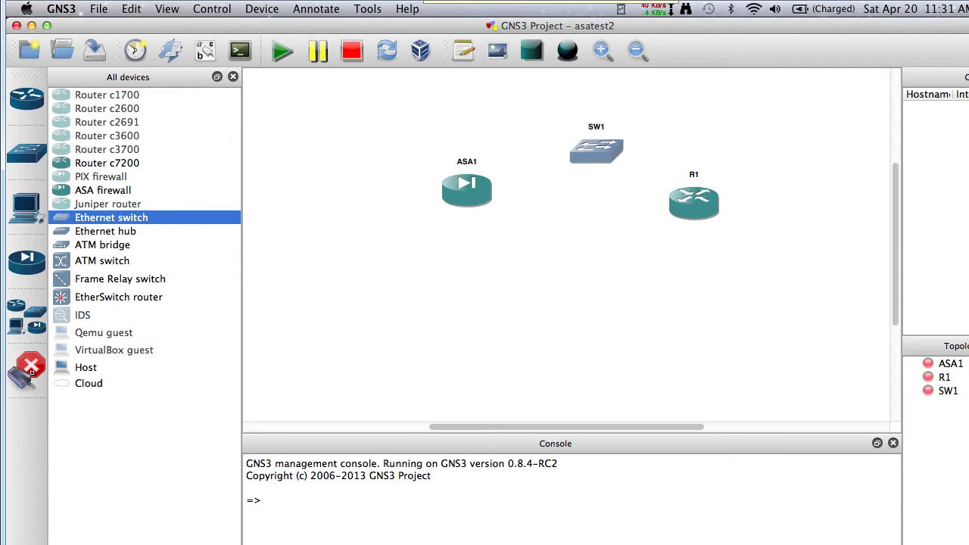
click(478, 187)
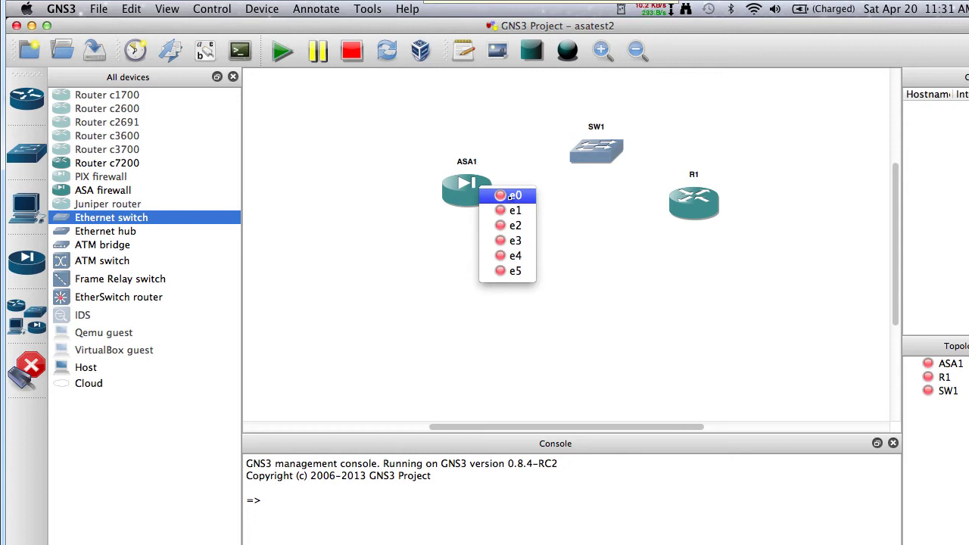
click(511, 196)
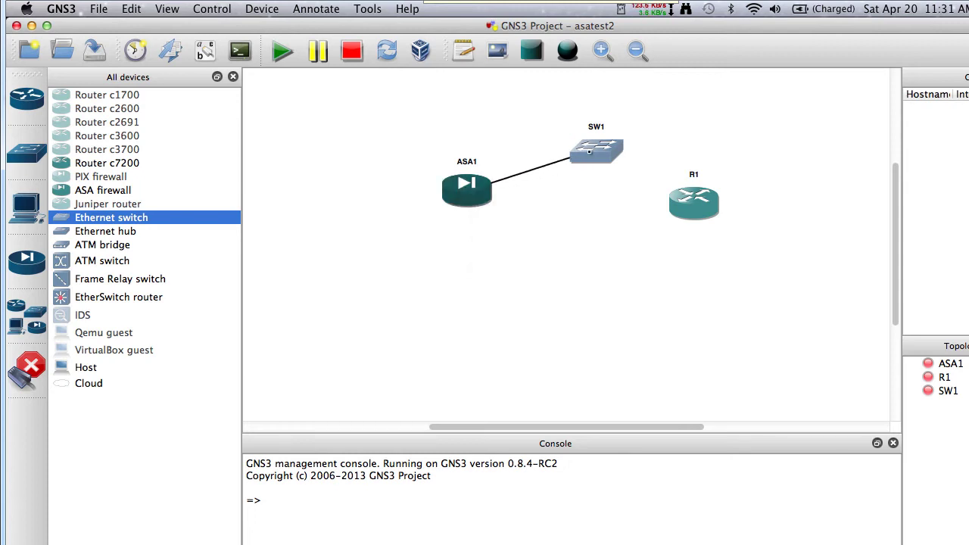
click(589, 152)
click(614, 159)
click(604, 154)
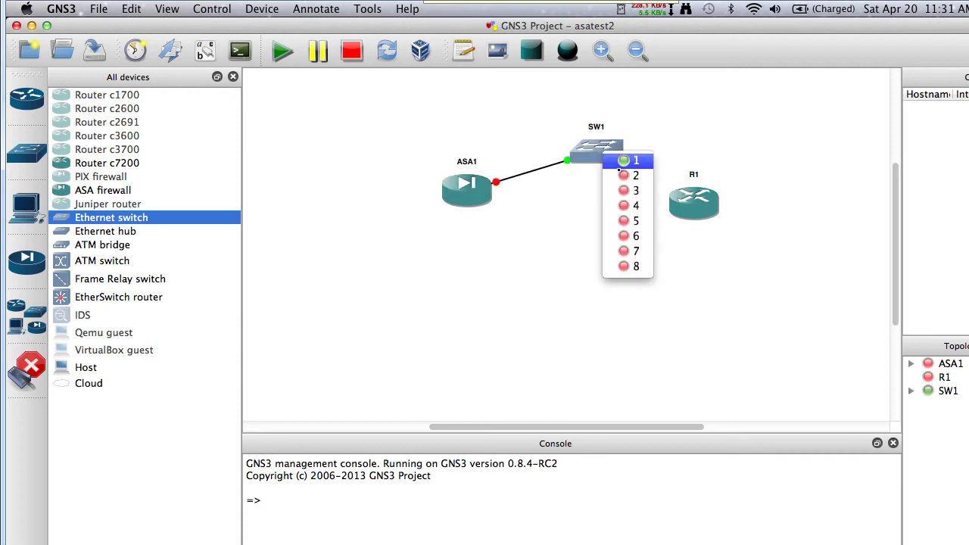
click(629, 175)
click(689, 201)
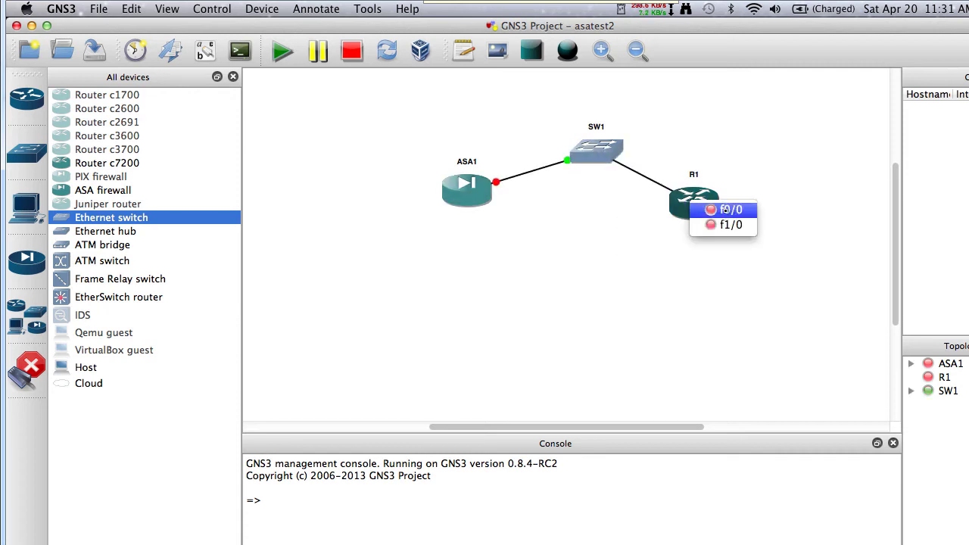
click(724, 210)
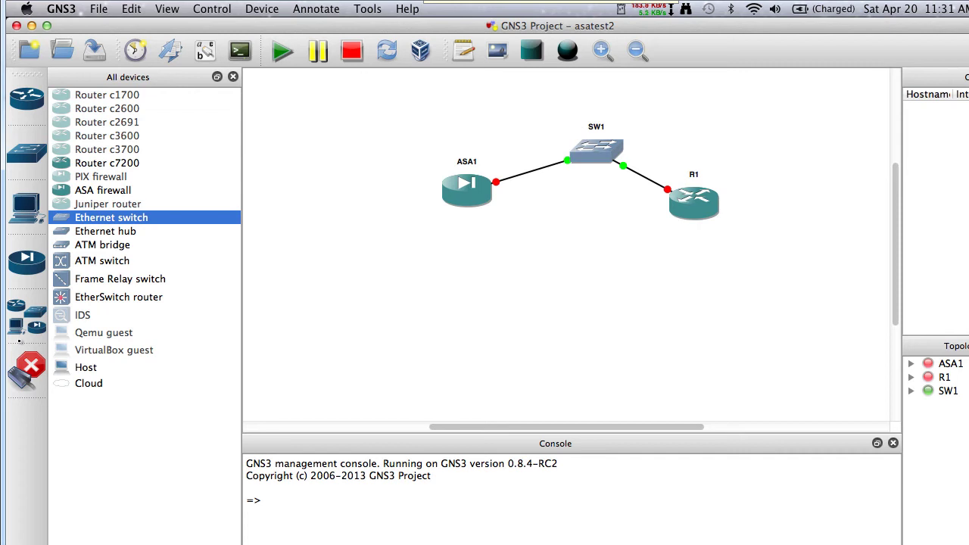
click(26, 371)
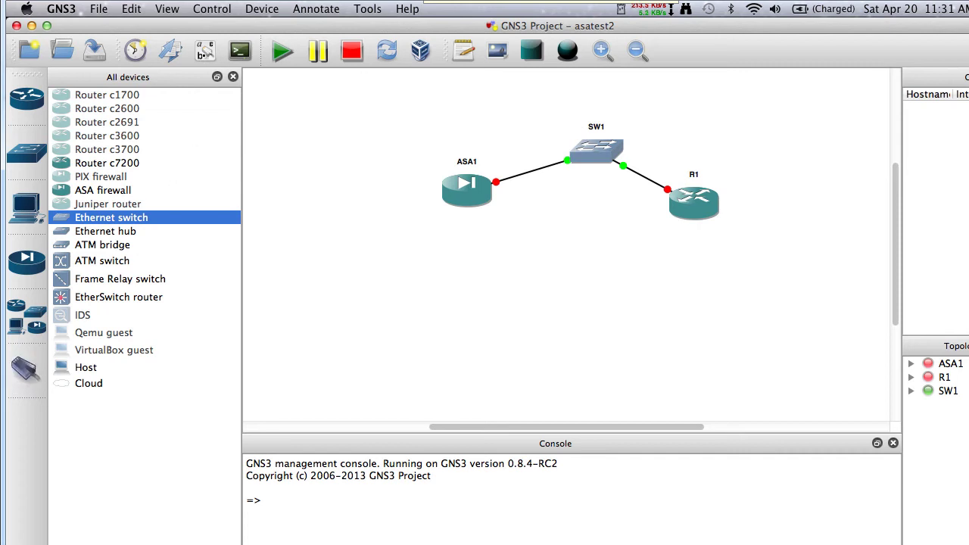
Show interface labels, rename ASA1's e0 label to g0 and move R1's f0/0 label left
click(205, 50)
drag(504, 190, 516, 194)
text(g0)
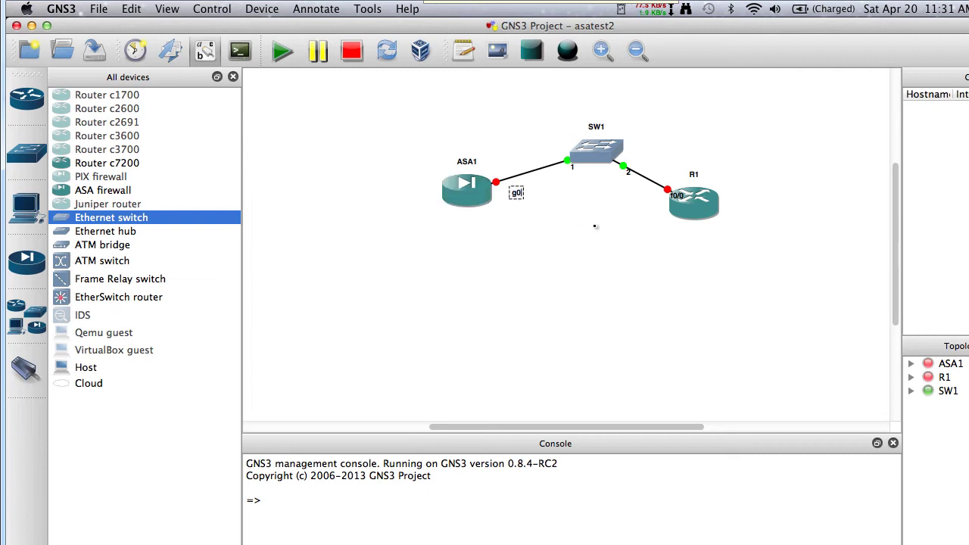
drag(678, 195, 650, 202)
click(620, 257)
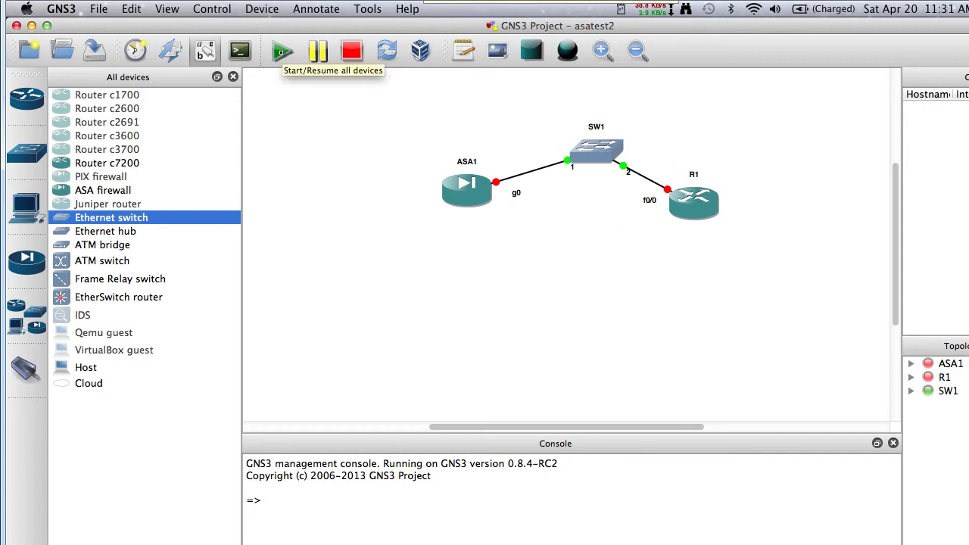
Start all devices so ASA1, R1 and SW1 run with every link endpoint green
click(282, 52)
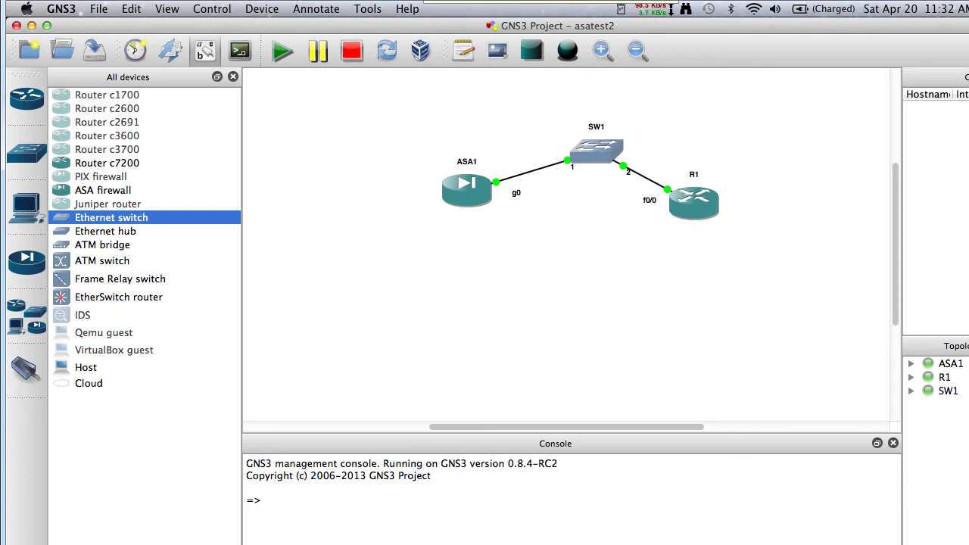
click(240, 51)
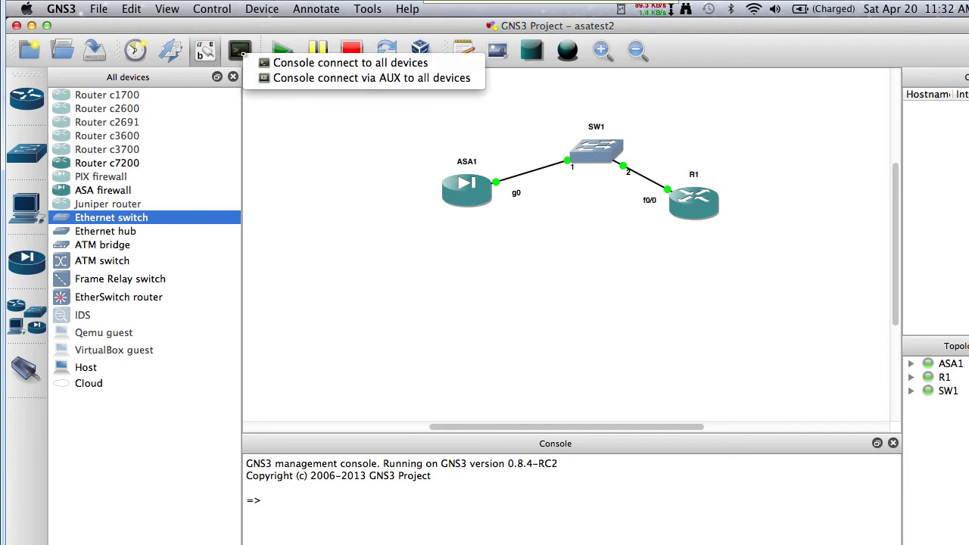
Open consoles to all devices and place the ASA and R1 windows side by side, R1 active
click(330, 64)
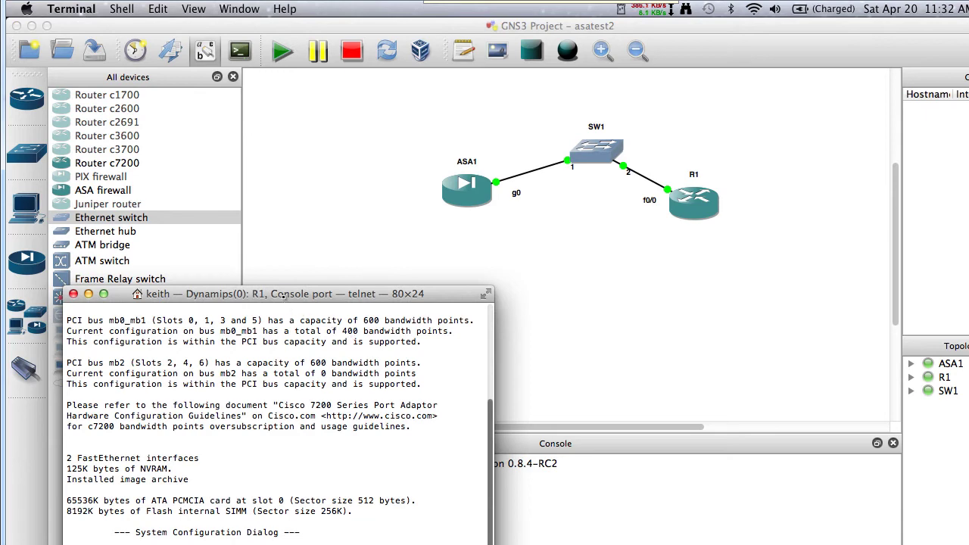
drag(282, 297, 717, 241)
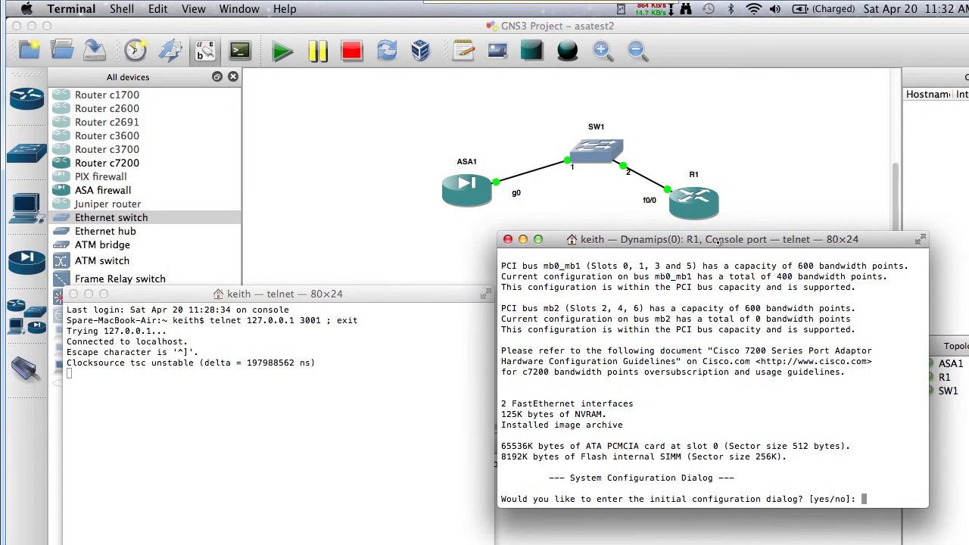
drag(403, 294, 364, 250)
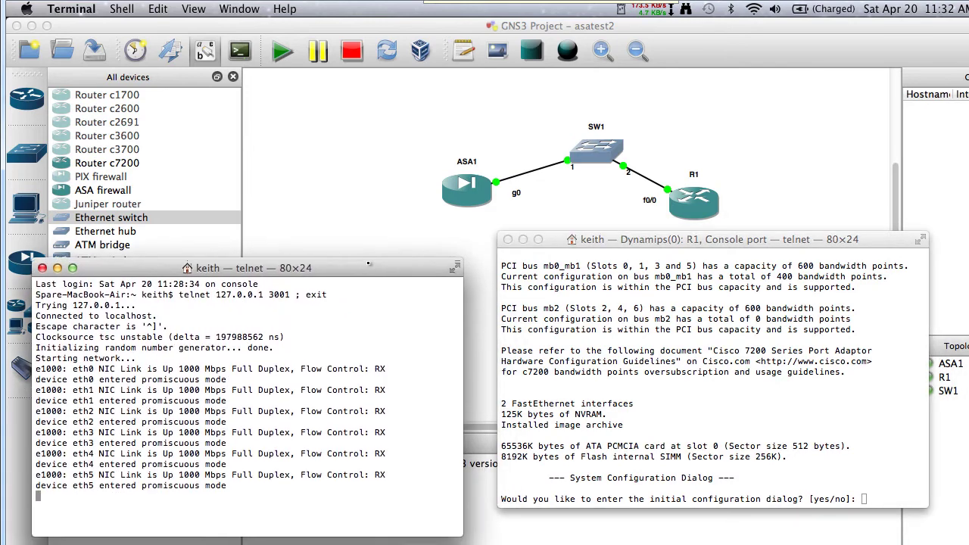
click(732, 356)
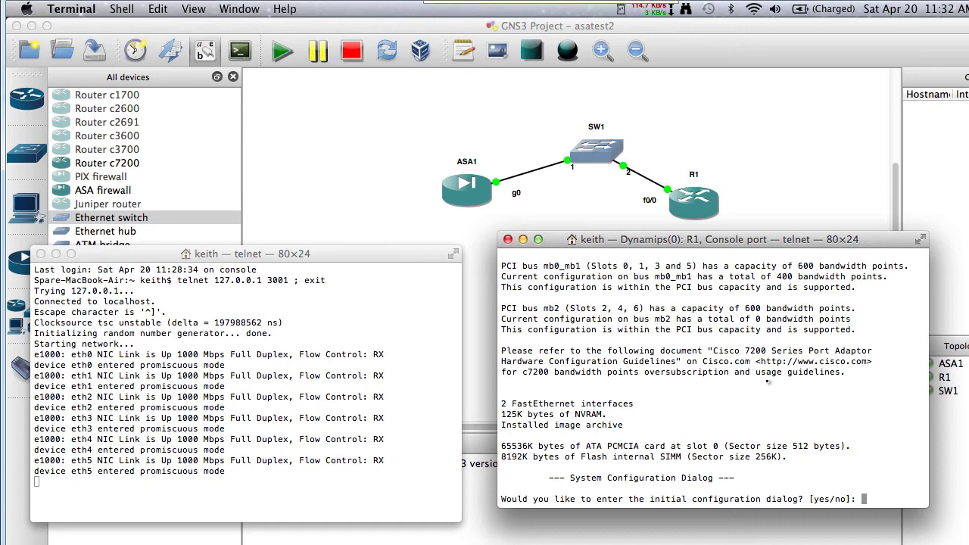
On R1, decline the initial configuration dialog and enter global configuration mode
text(no)
key(Return)
key(Return)
key(Return)
key(Return)
text(en)
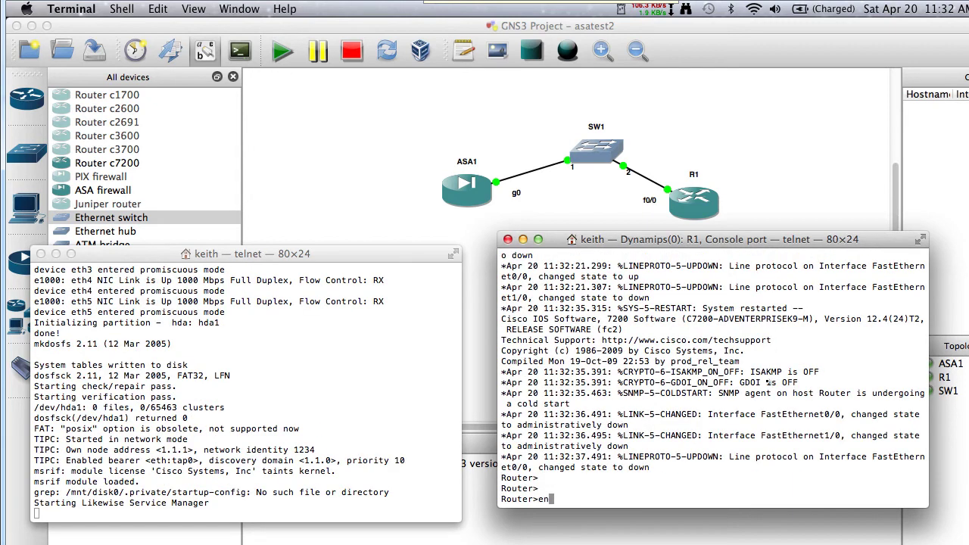
key(Return)
text(conf t)
key(Return)
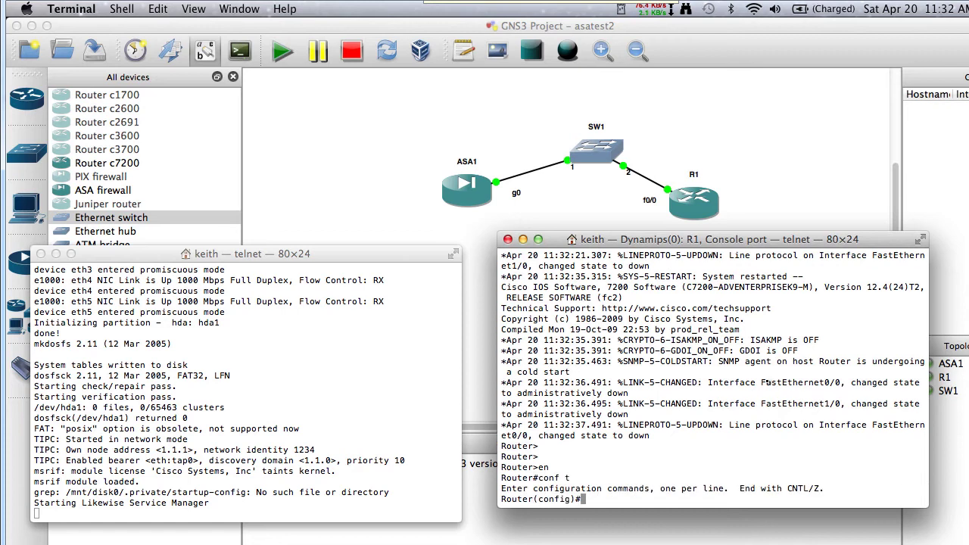
Enable R1's FastEthernet0/0 and assign it 10.0.0.1 255.255.255.0
text(int fa 0/0)
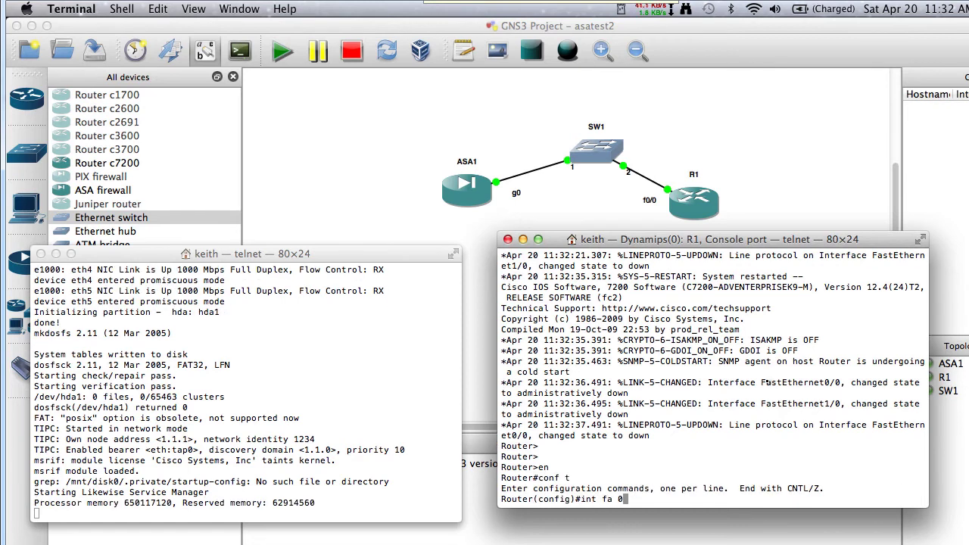
key(Return)
text(no shut)
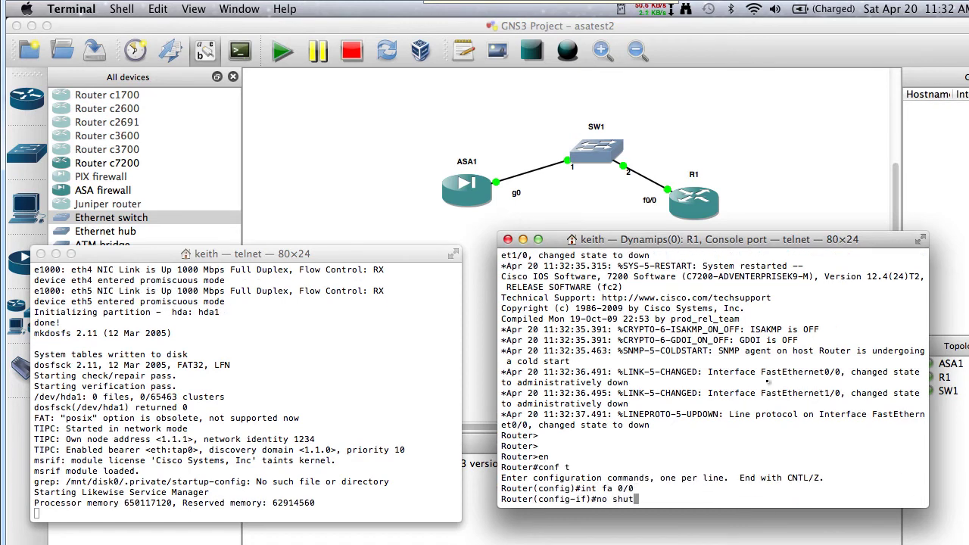
key(Return)
text(ip add )
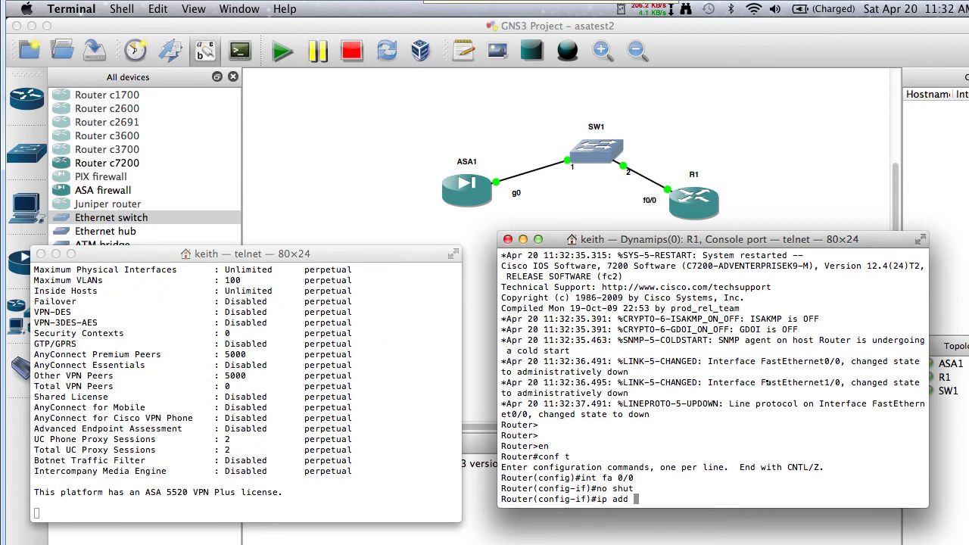
text(10.0.0.1 255.255)
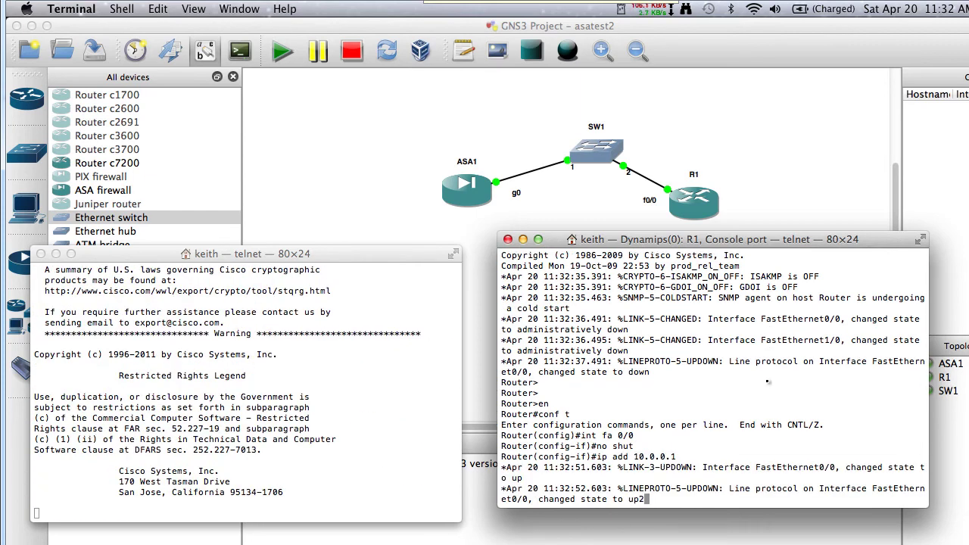
text(.255.0)
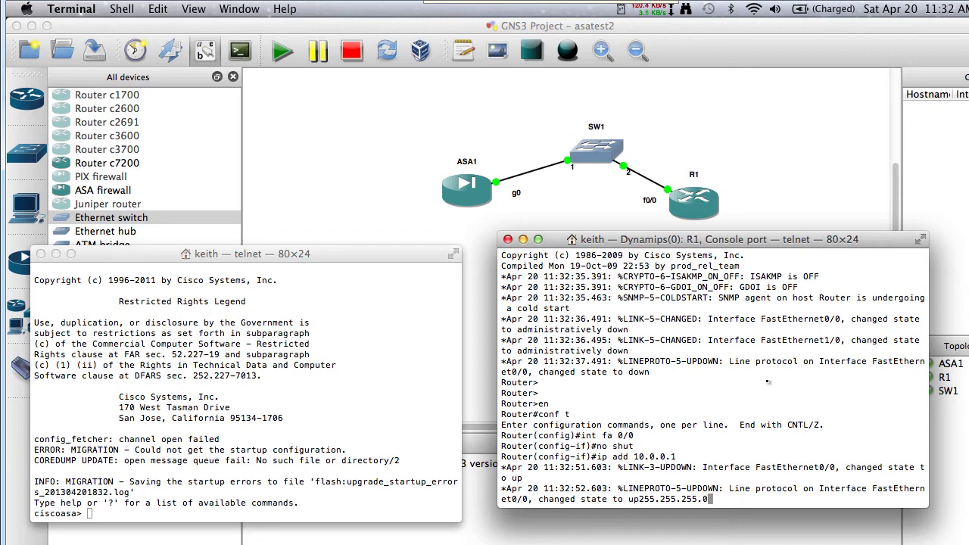
key(Return)
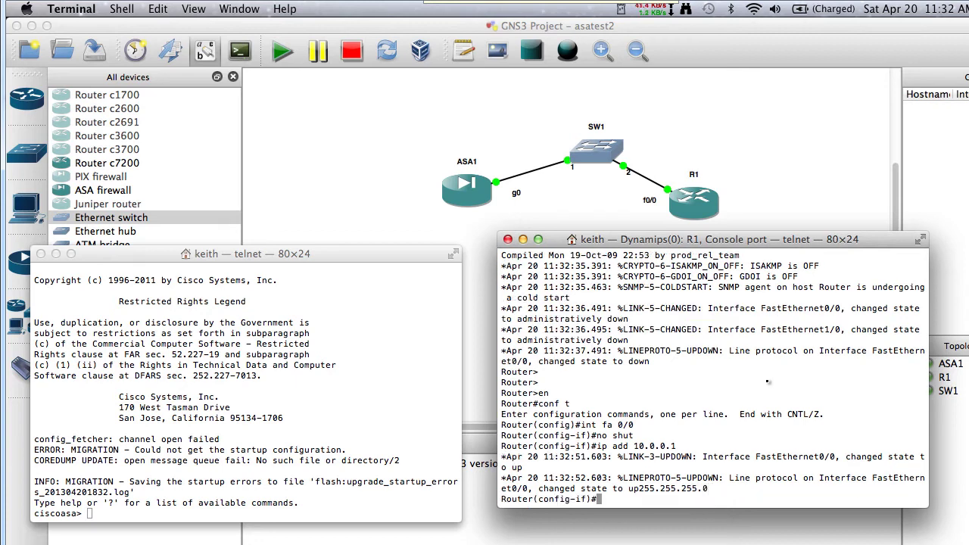
Exit configuration and confirm with show ip int brief that Fa0/0 is up/up
text(end)
key(Return)
text(show ip int brief)
key(Return)
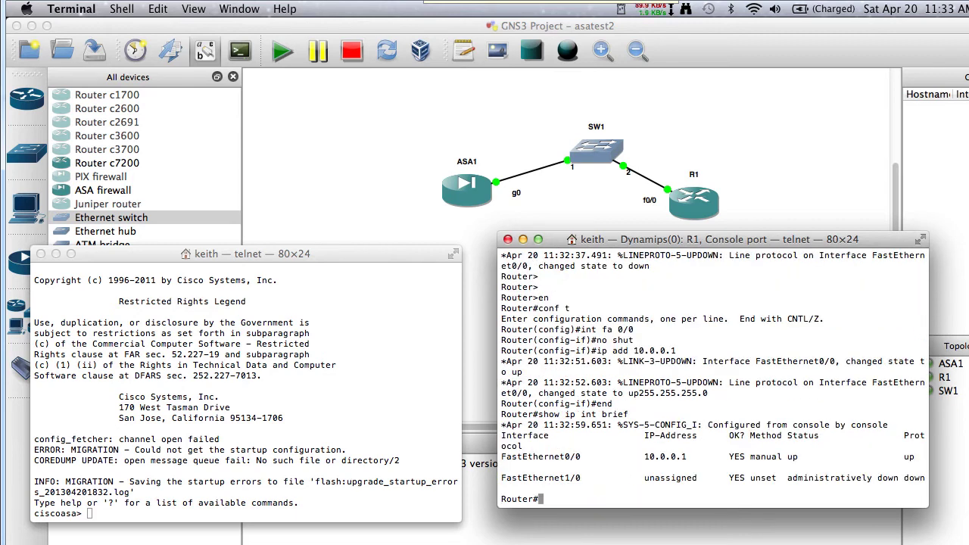
mouse_move(642, 206)
mouse_down()
mouse_move(680, 191)
mouse_move(666, 220)
mouse_move(676, 197)
mouse_move(653, 399)
mouse_move(662, 479)
mouse_move(646, 474)
mouse_move(673, 473)
mouse_up()
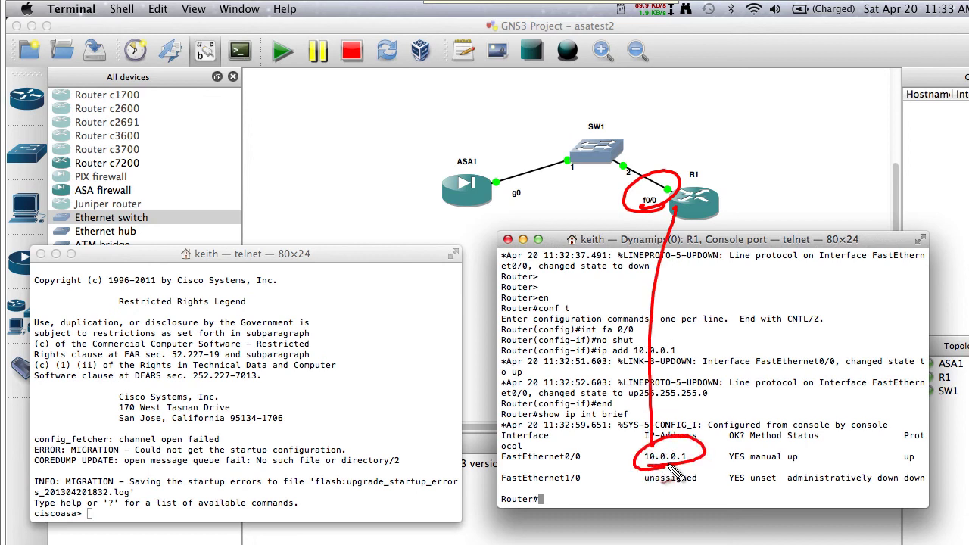
drag(916, 463, 795, 468)
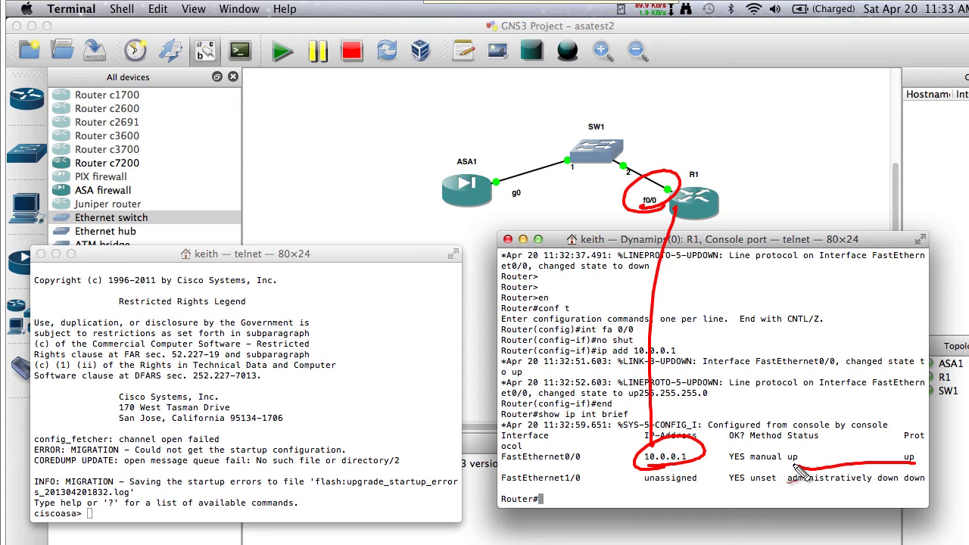
On the ASA, enter privileged and configuration mode, declining anonymous error reporting
key(Escape)
click(320, 422)
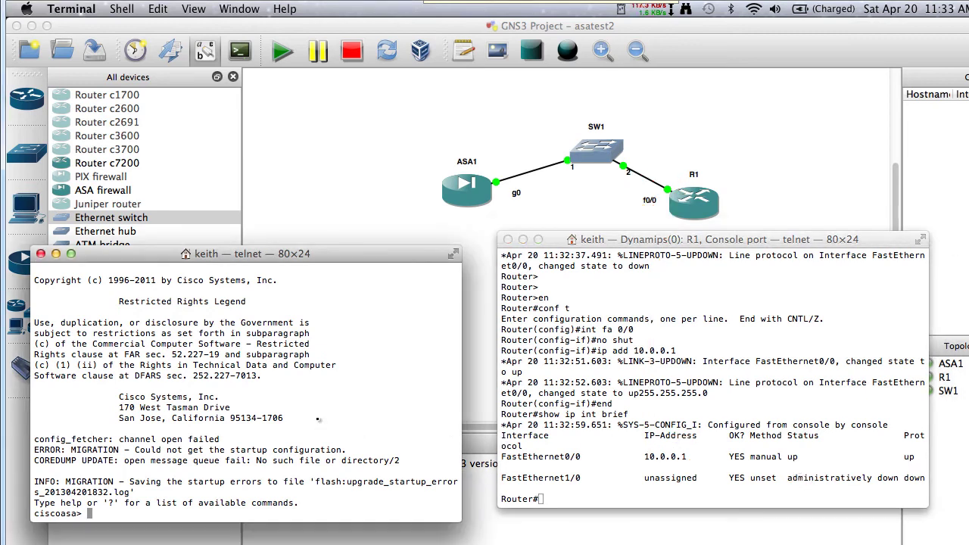
text(enable)
key(Return)
key(Return)
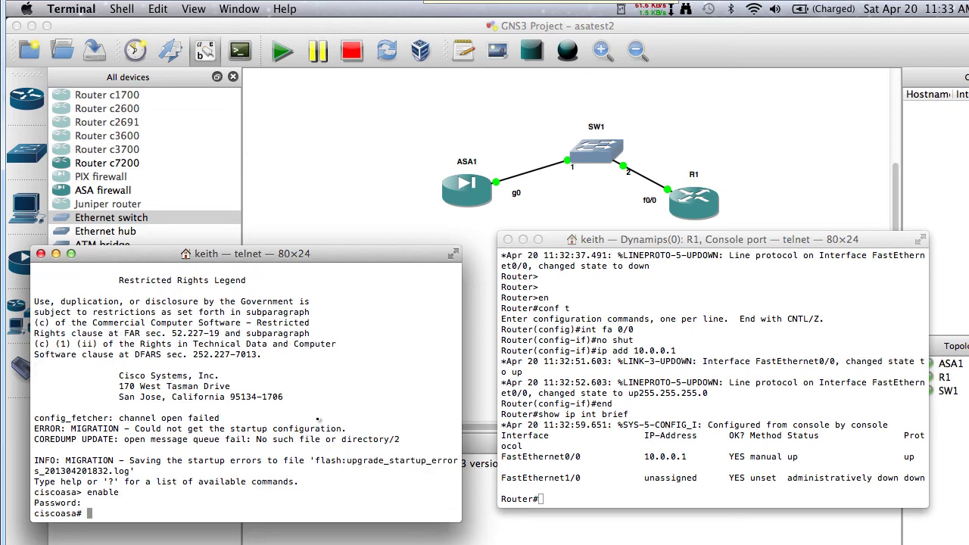
text(conf t)
key(Return)
text(no)
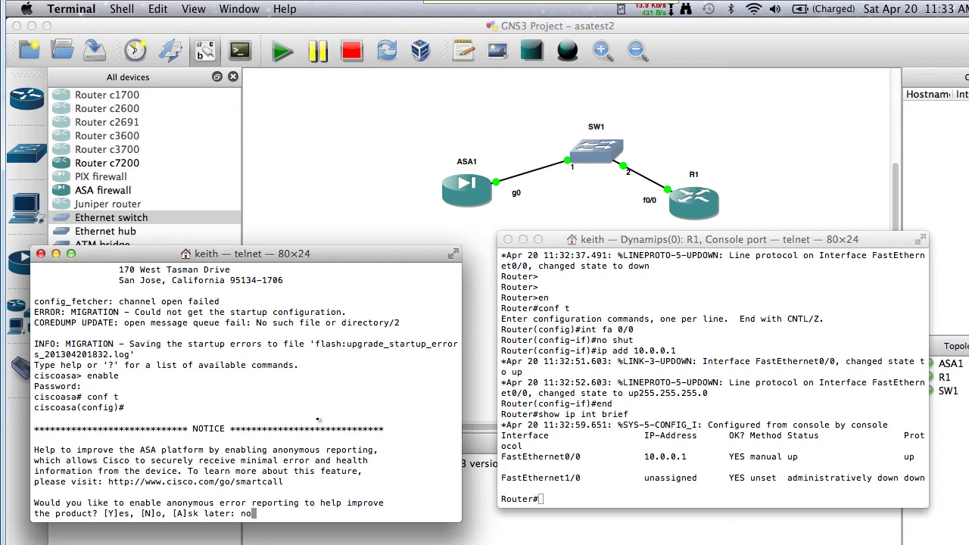
Enable the ASA's g0 interface, name it inside and address it 10.0.0.2 255.255.255.0
key(Return)
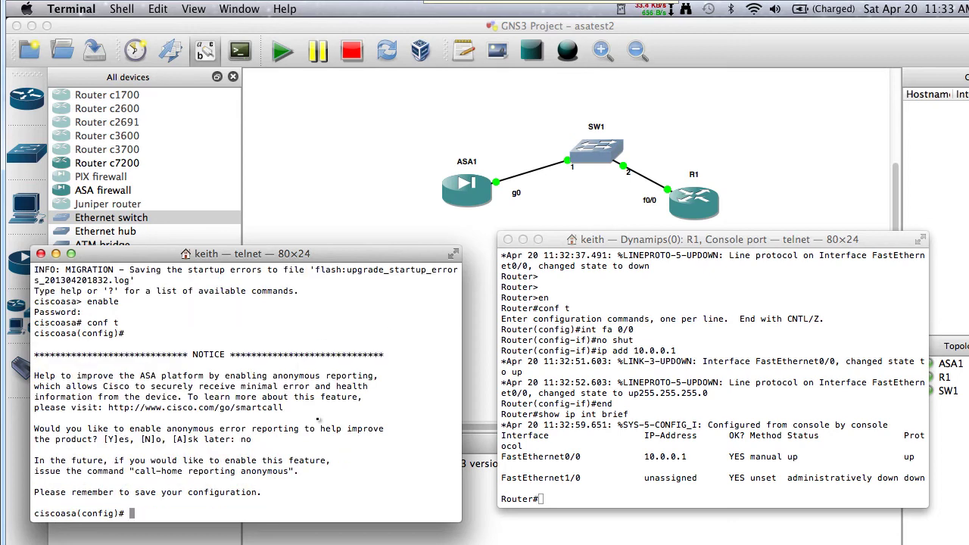
text(int g 0)
key(Return)
text(no shut)
key(Return)
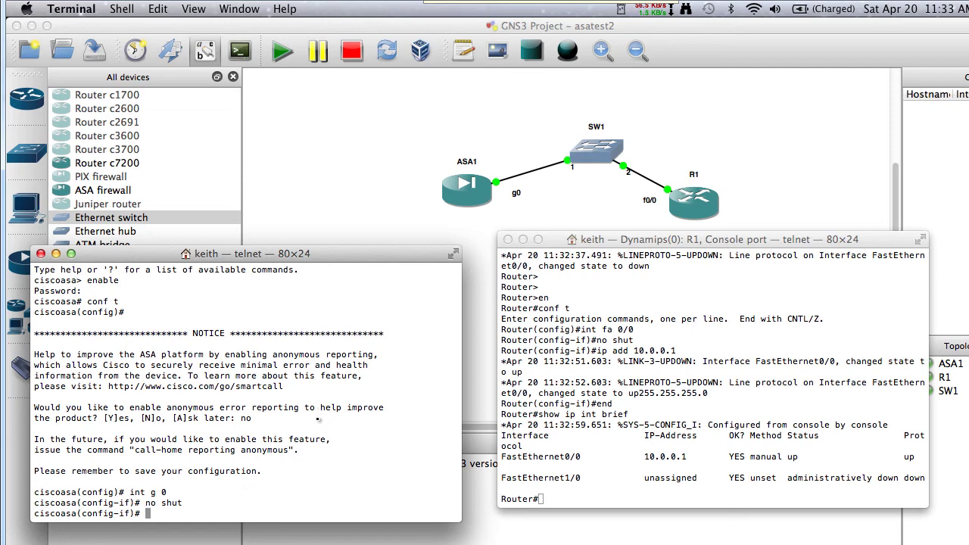
text(nameif inside)
key(Return)
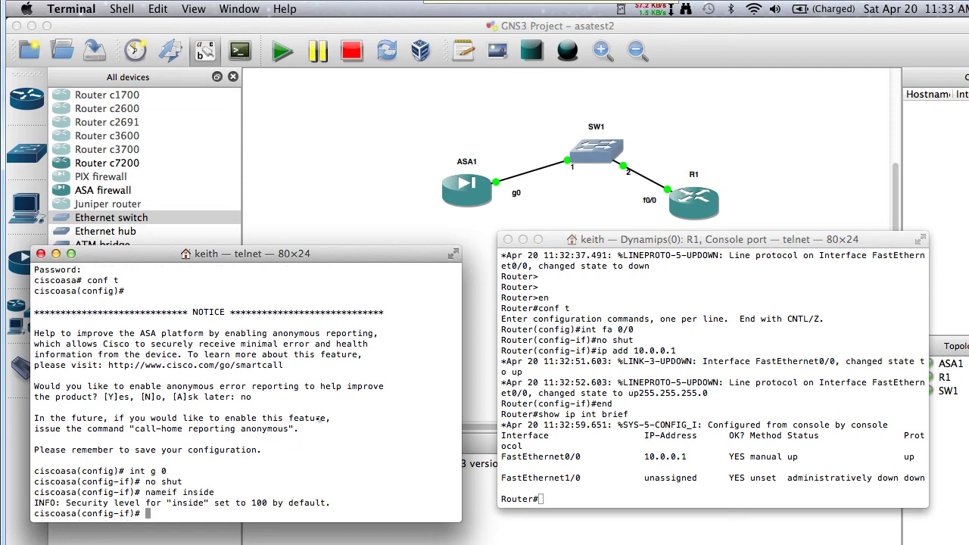
text(ip add 10.0.0.2 255.255.255.0)
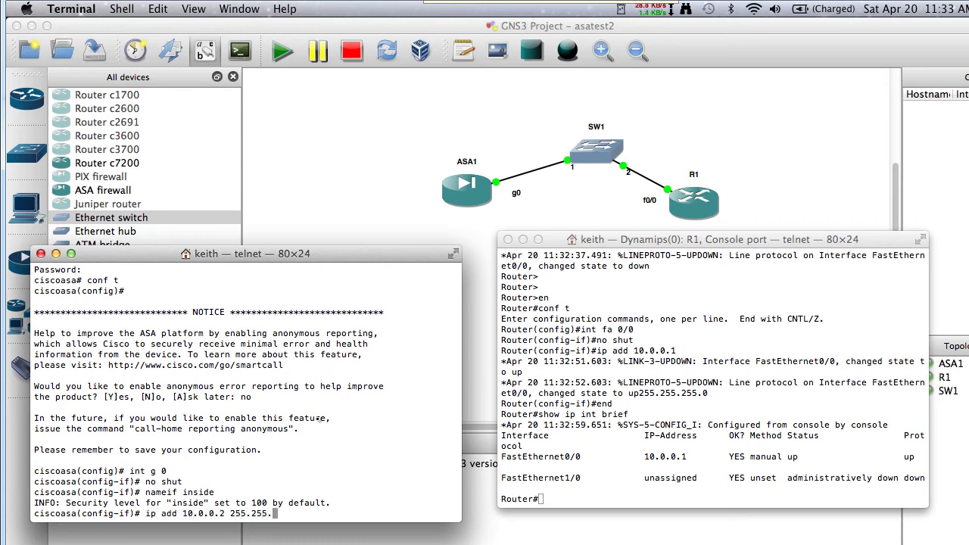
key(Return)
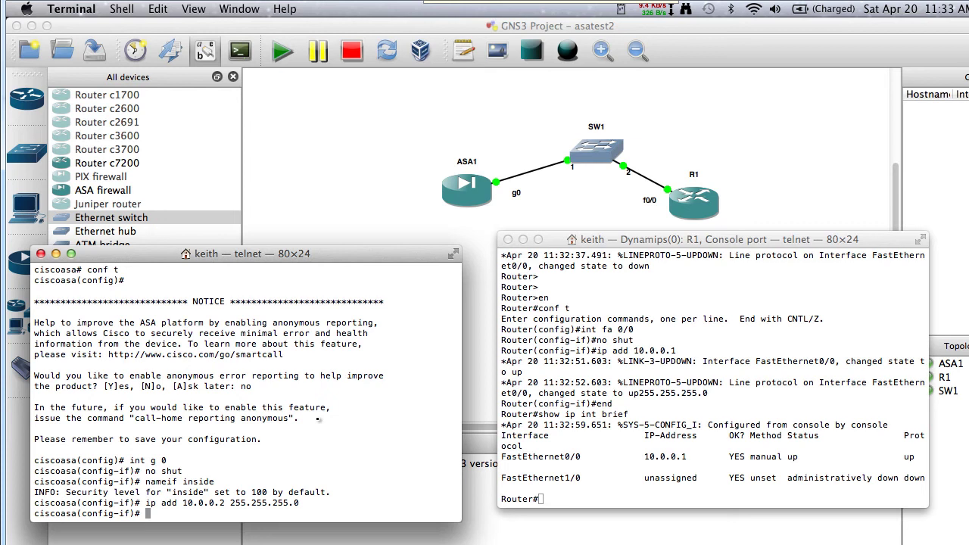
text(ping 10.0.0.1)
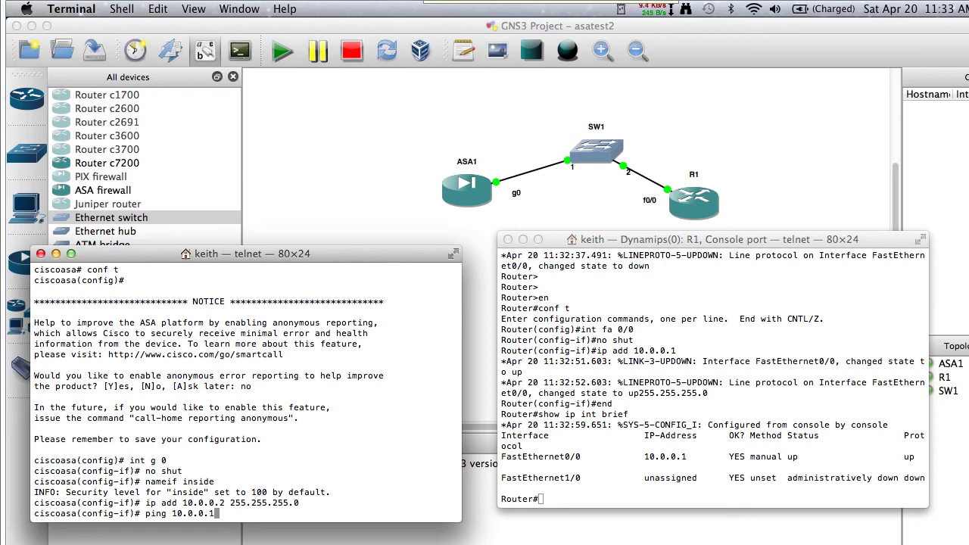
Ping R1 at 10.0.0.1 from the ASA, getting 100 percent success
mouse_move(481, 239)
mouse_down()
mouse_move(417, 199)
mouse_move(475, 224)
mouse_up()
drag(516, 155, 483, 172)
drag(606, 142, 663, 176)
drag(623, 208, 633, 205)
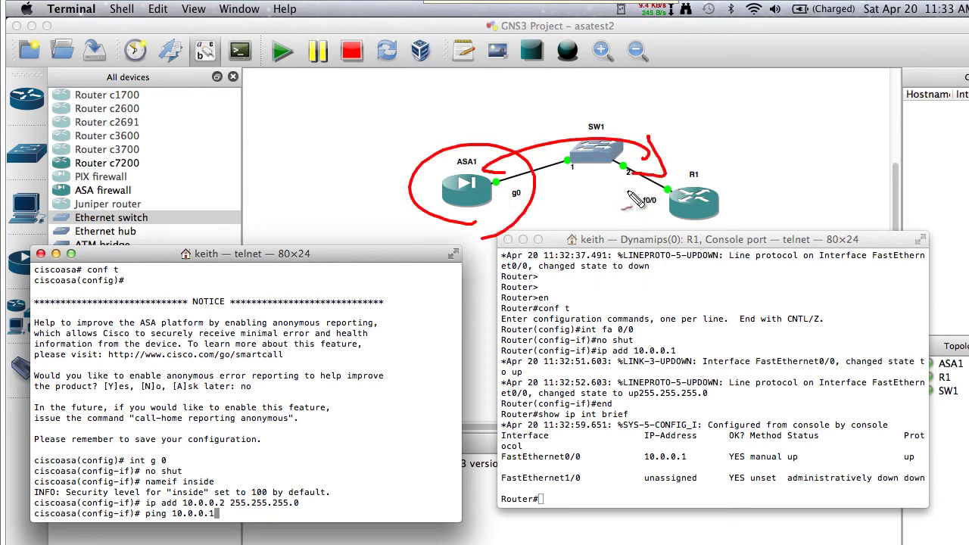
key(Escape)
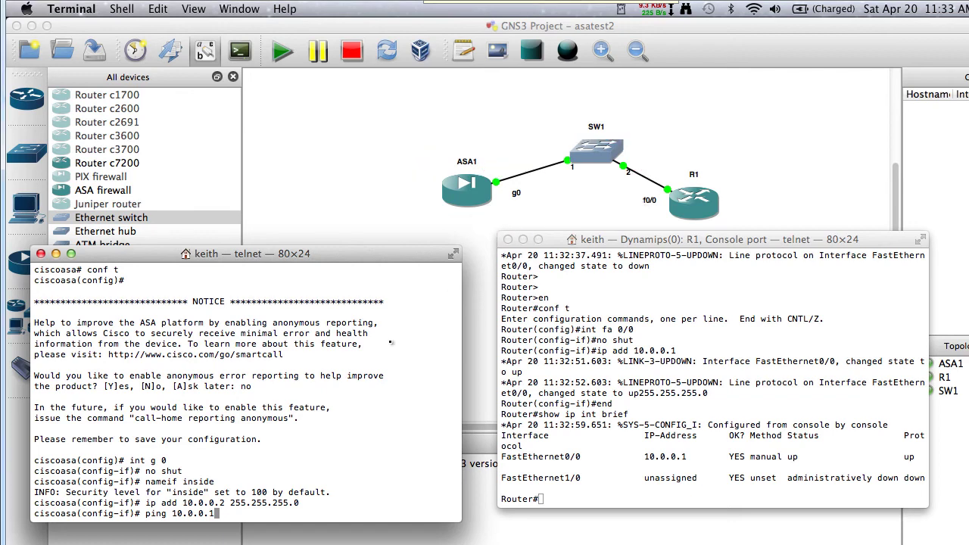
key(Return)
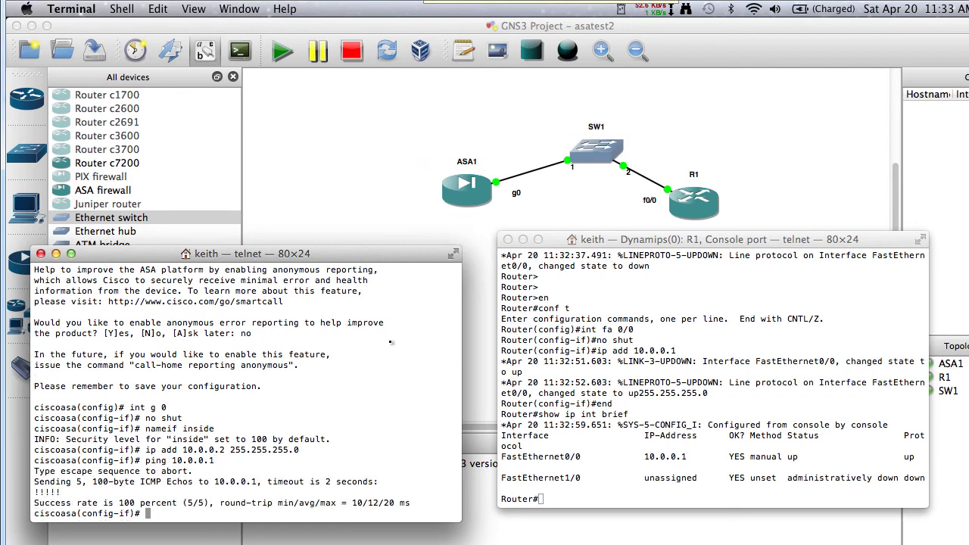
Turn on debug ip icmp on R1 and repeat the ASA's ping to 10.0.0.1
click(800, 361)
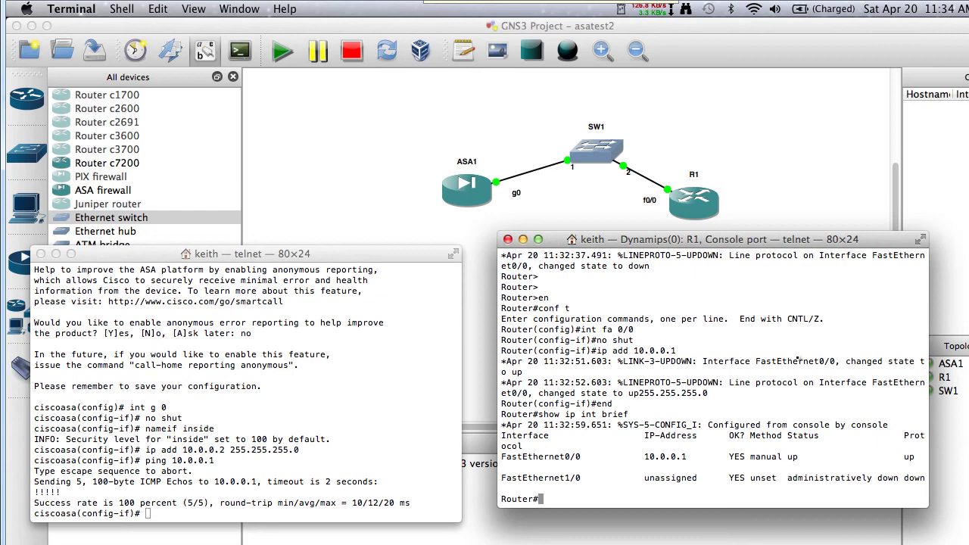
key(Return)
key(Return)
text(debug i)
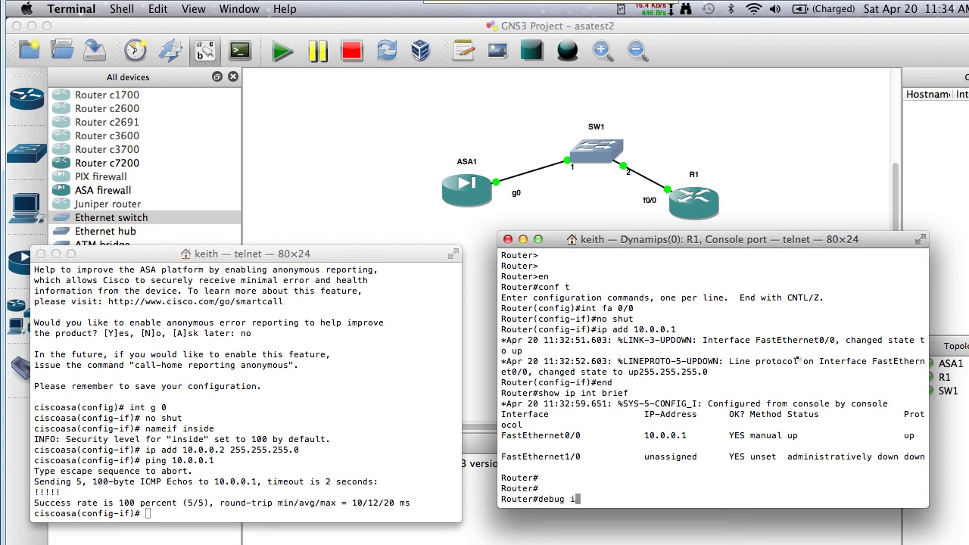
text(p icmp)
key(Return)
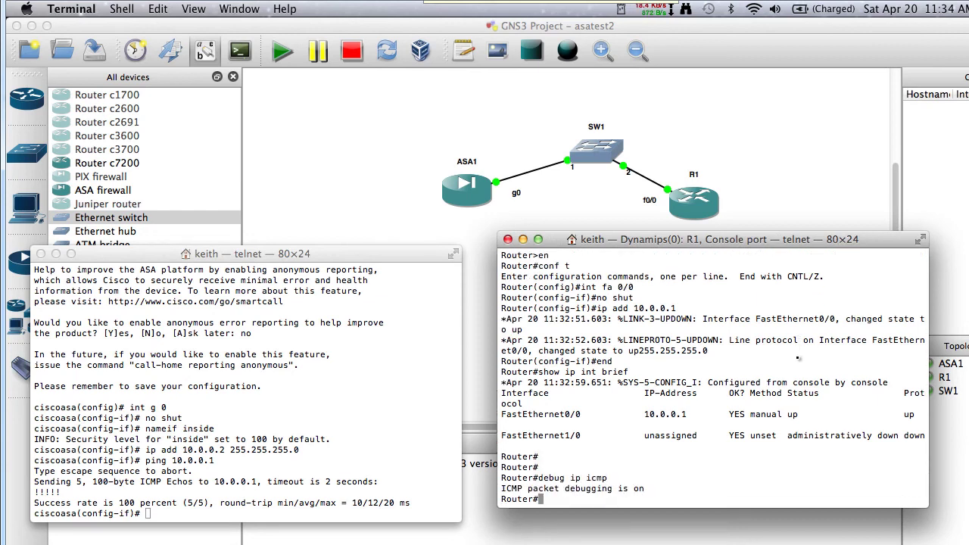
click(363, 374)
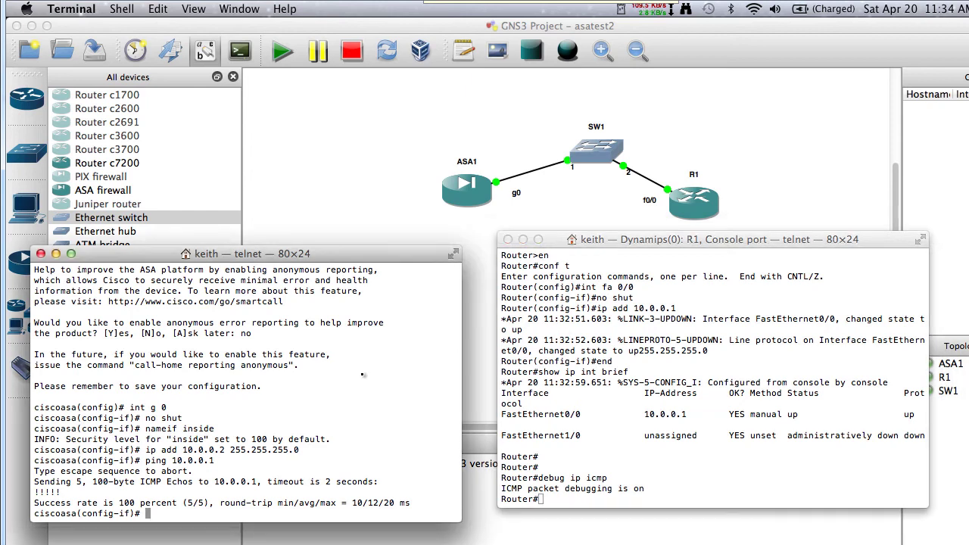
key(Up)
key(Return)
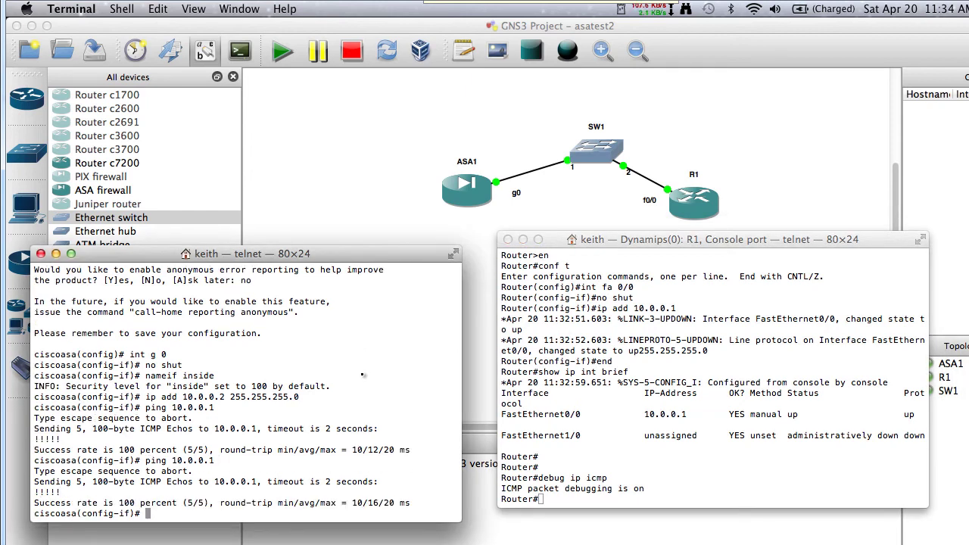